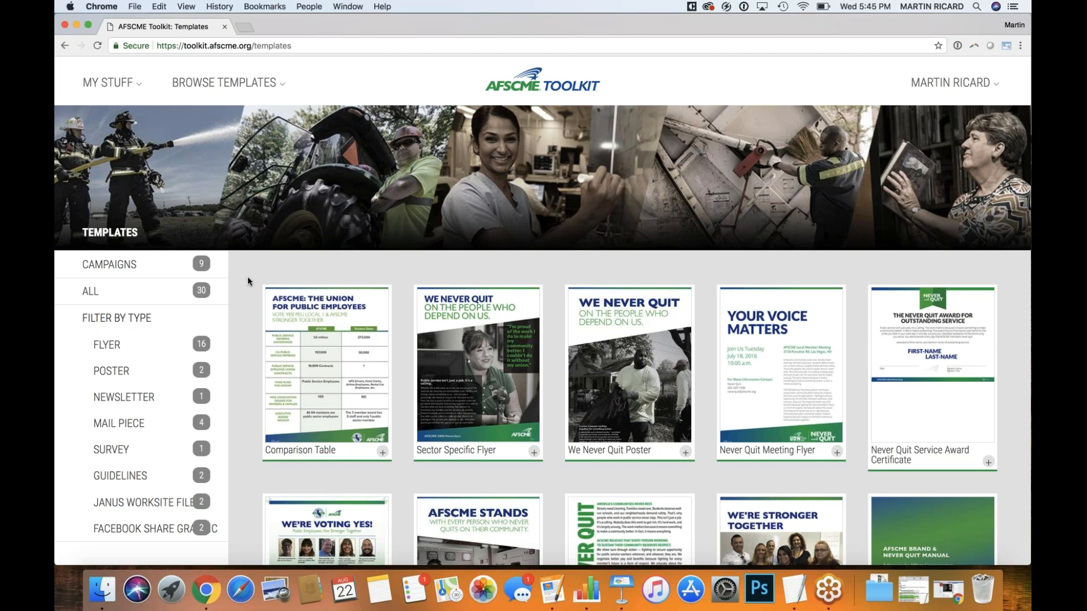
{"action": "scroll", "coordinate": [248, 281], "scroll_direction": "down", "scroll_amount": 1}
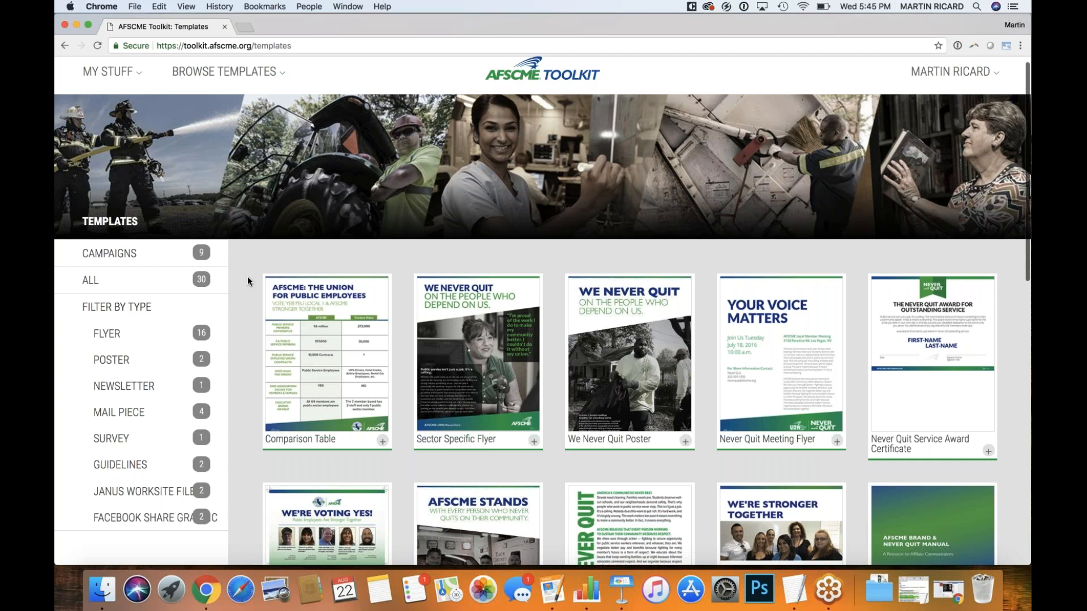
{"action": "scroll", "coordinate": [248, 282], "scroll_direction": "down", "scroll_amount": 5}
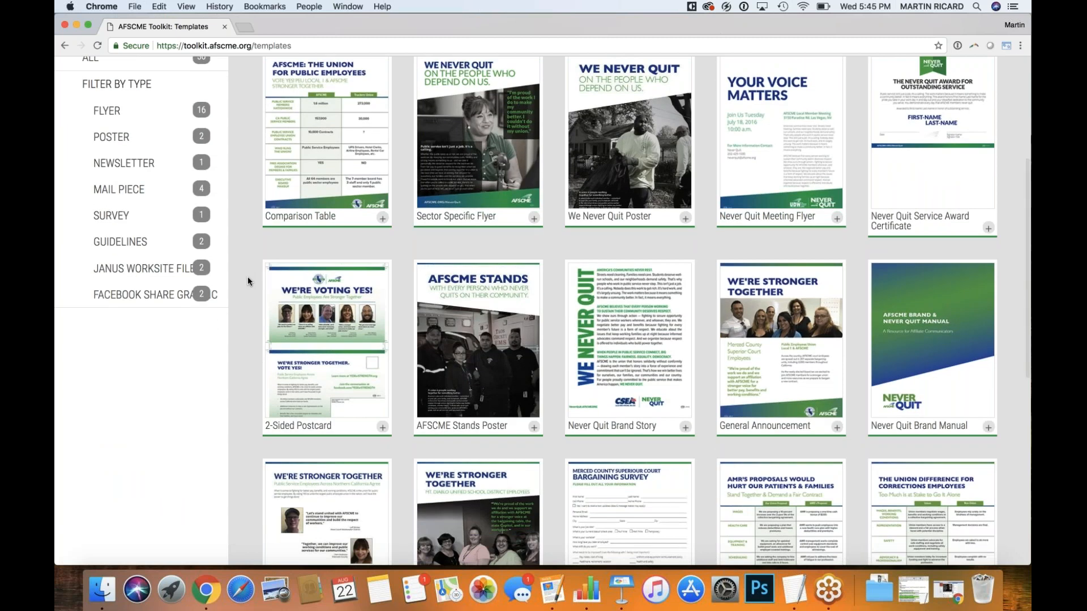
{"action": "scroll", "coordinate": [249, 281], "scroll_direction": "down", "scroll_amount": 2}
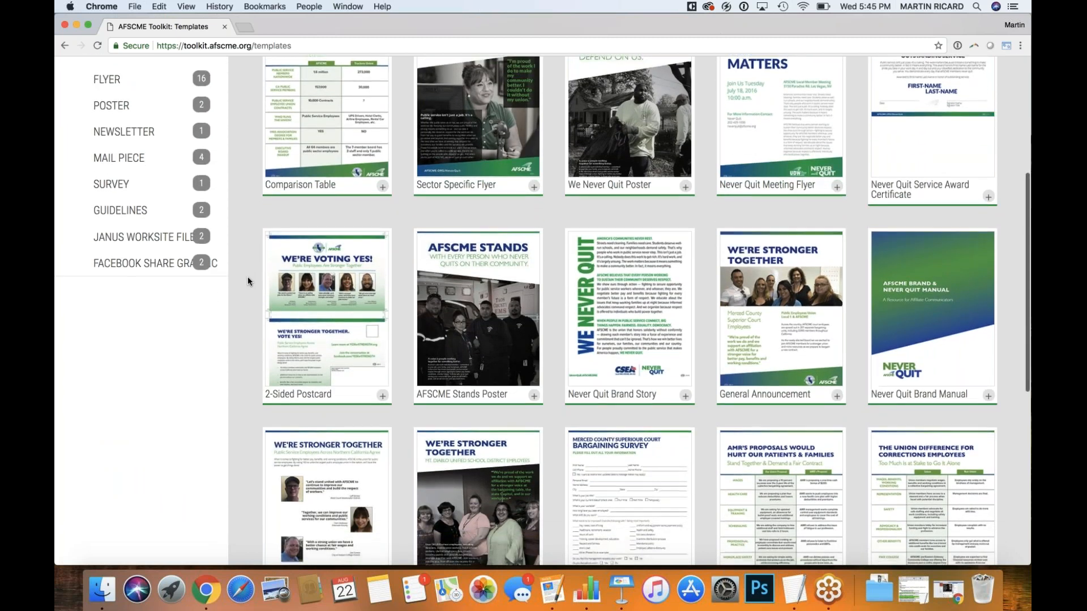
{"action": "scroll", "coordinate": [247, 276], "scroll_direction": "up", "scroll_amount": 4}
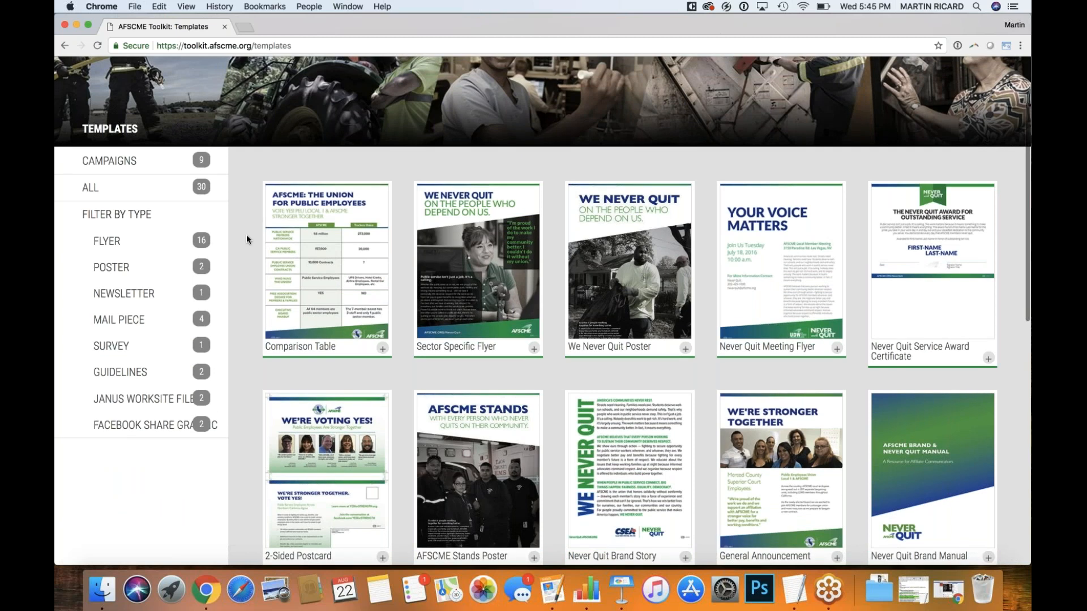
{"action": "scroll", "coordinate": [247, 232], "scroll_direction": "down", "scroll_amount": 2}
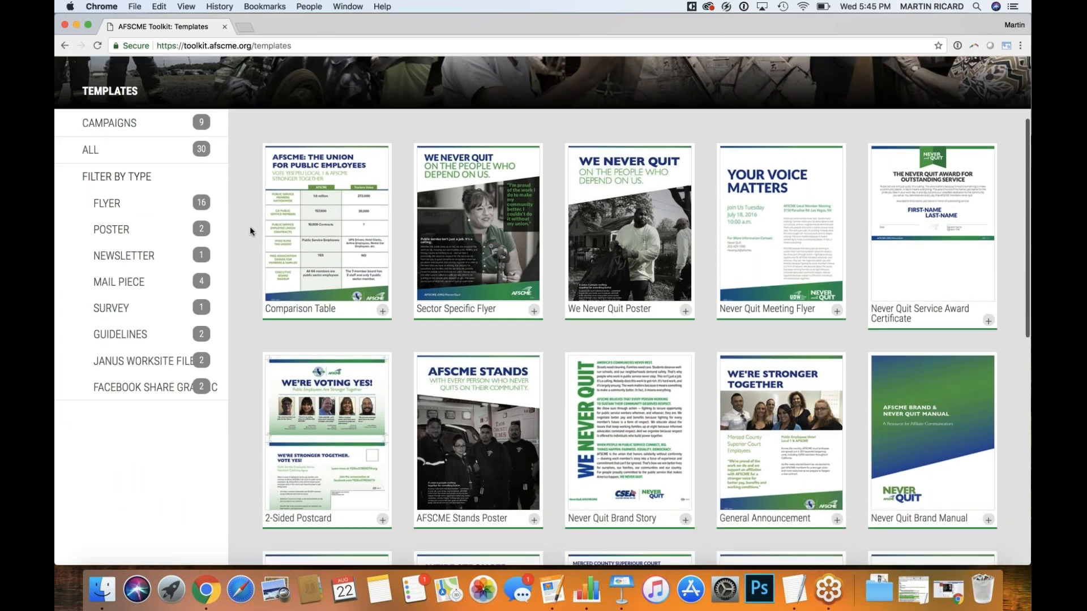
{"action": "scroll", "coordinate": [250, 226], "scroll_direction": "down", "scroll_amount": 1}
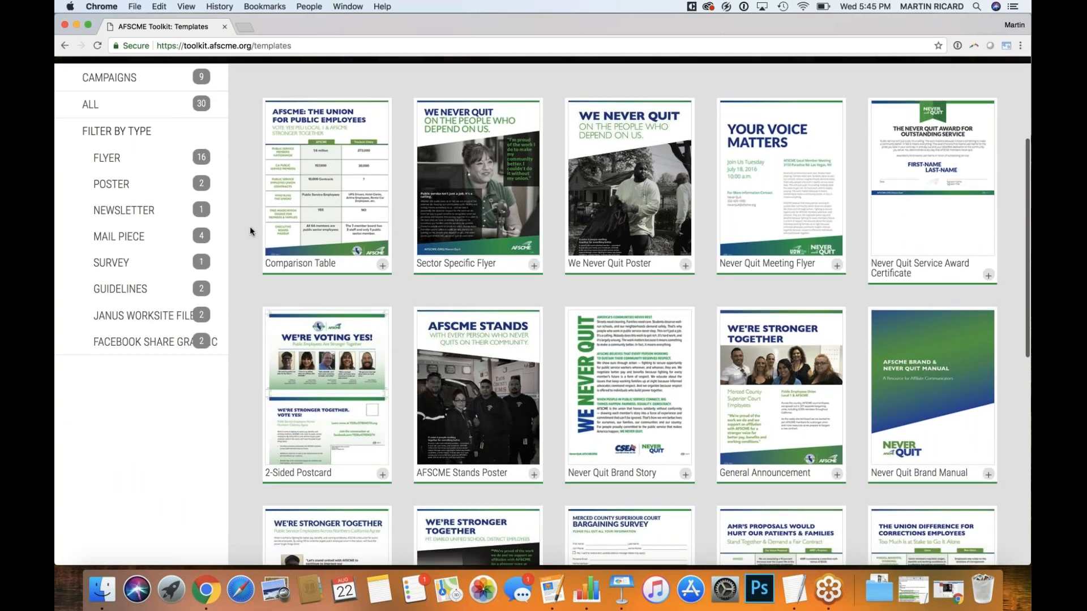
{"action": "scroll", "coordinate": [249, 230], "scroll_direction": "down", "scroll_amount": 1}
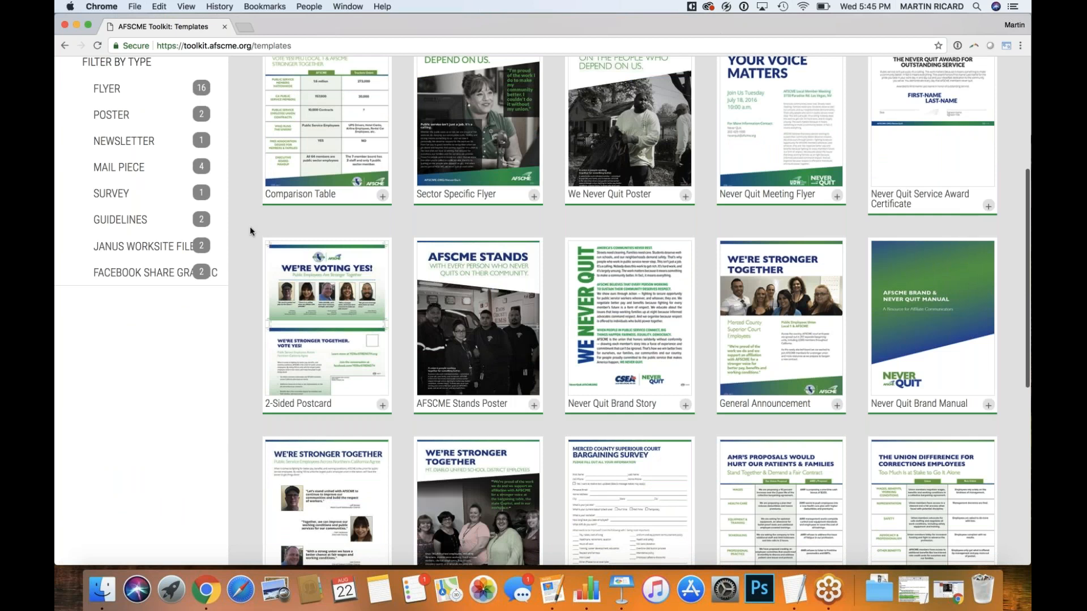
{"action": "scroll", "coordinate": [249, 227], "scroll_direction": "down", "scroll_amount": 4}
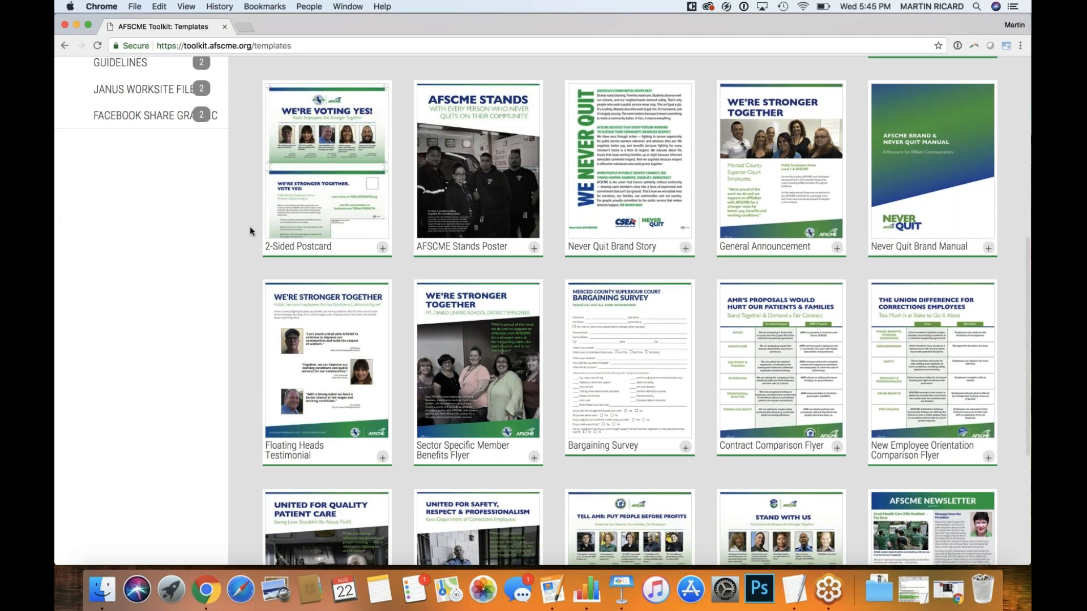
{"action": "scroll", "coordinate": [249, 225], "scroll_direction": "down", "scroll_amount": 2}
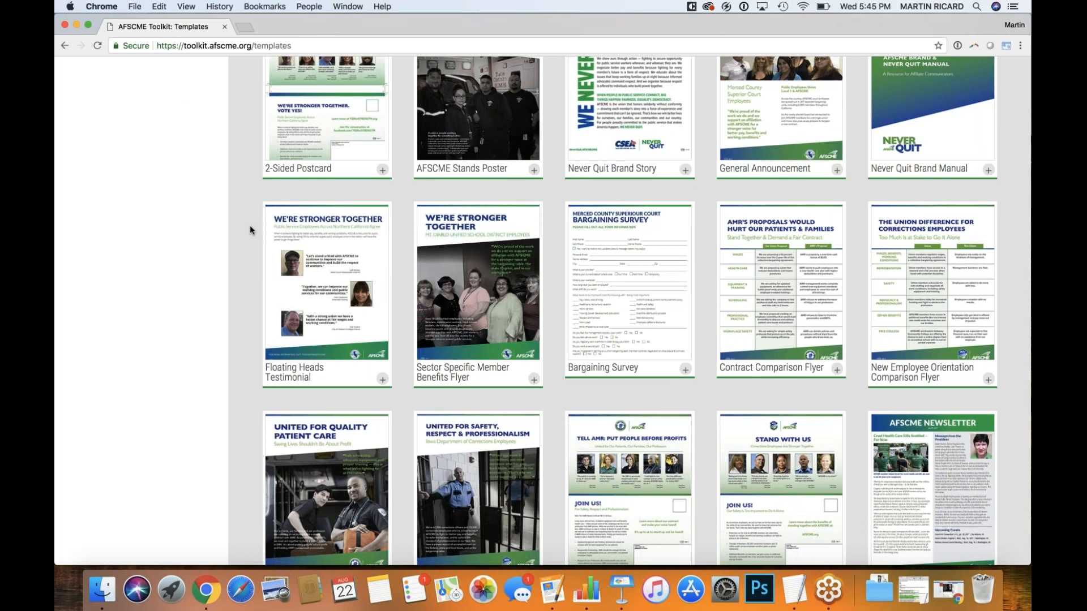
{"action": "scroll", "coordinate": [250, 226], "scroll_direction": "up", "scroll_amount": 2}
{"action": "scroll", "coordinate": [250, 226], "scroll_direction": "down", "scroll_amount": 5}
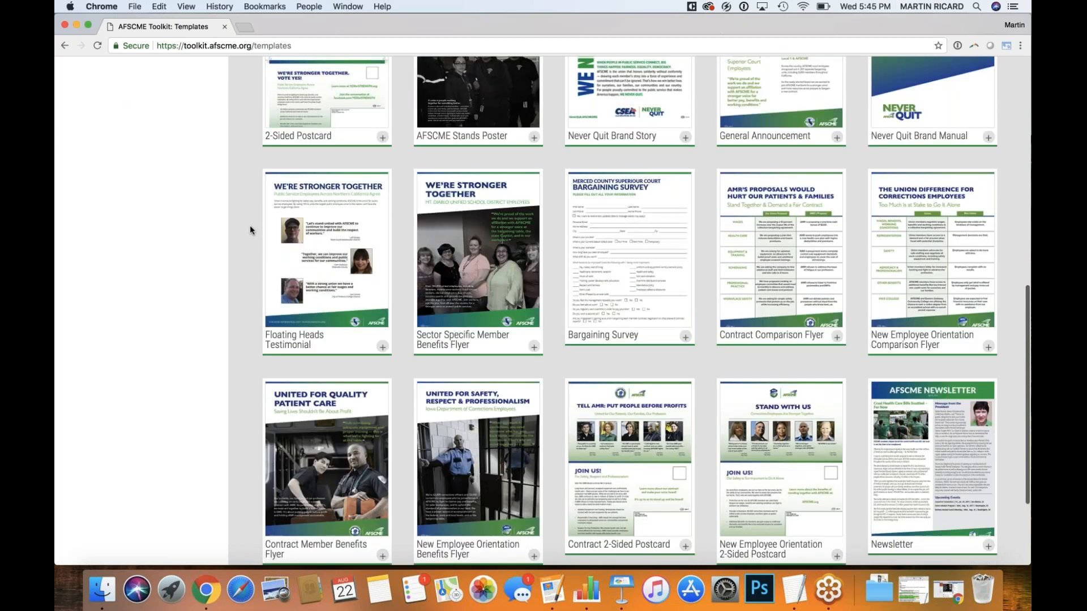
{"action": "scroll", "coordinate": [250, 225], "scroll_direction": "up", "scroll_amount": 10}
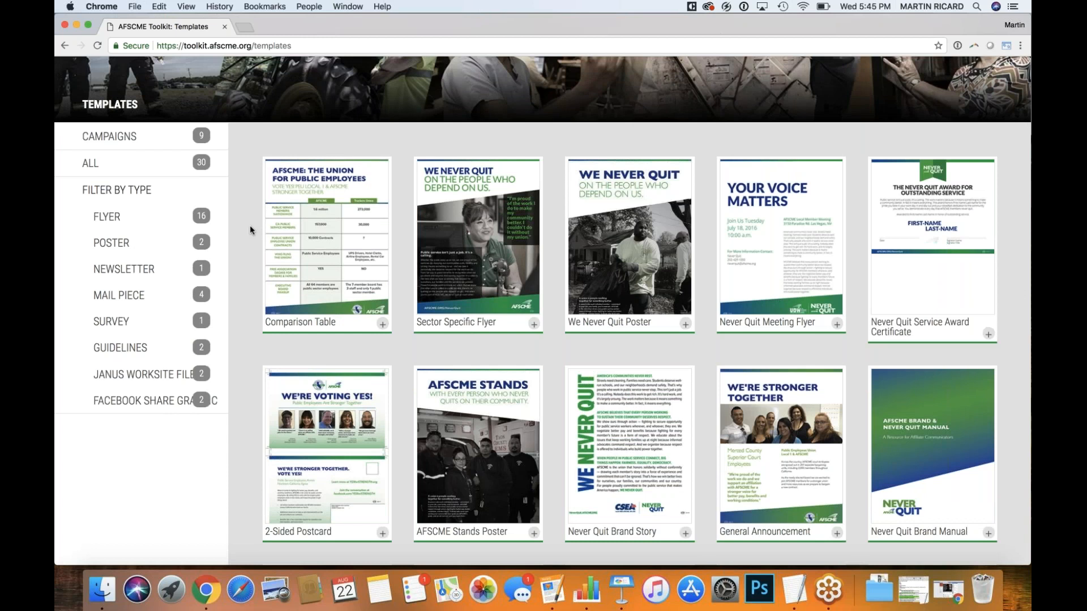
{"action": "scroll", "coordinate": [250, 229], "scroll_direction": "up", "scroll_amount": 3}
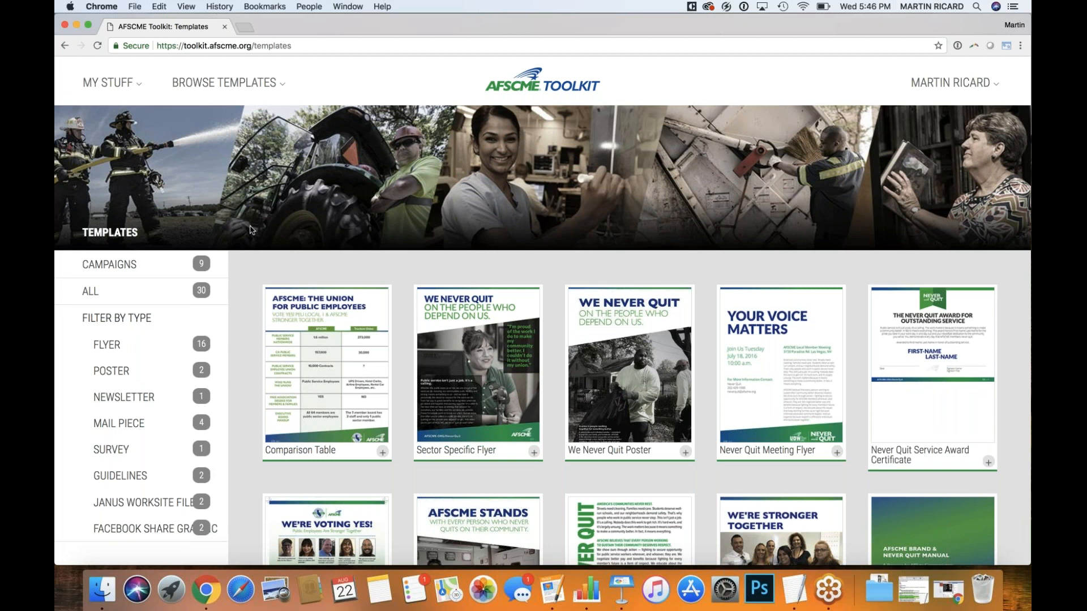
{"action": "scroll", "coordinate": [252, 230], "scroll_direction": "down", "scroll_amount": 1}
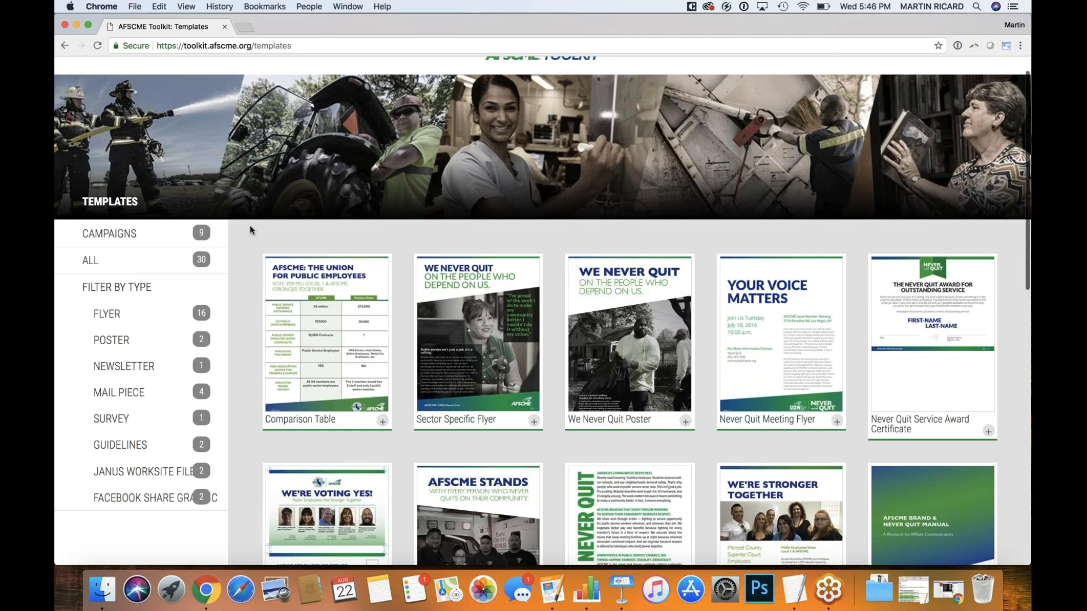
{"action": "scroll", "coordinate": [251, 230], "scroll_direction": "down", "scroll_amount": 4}
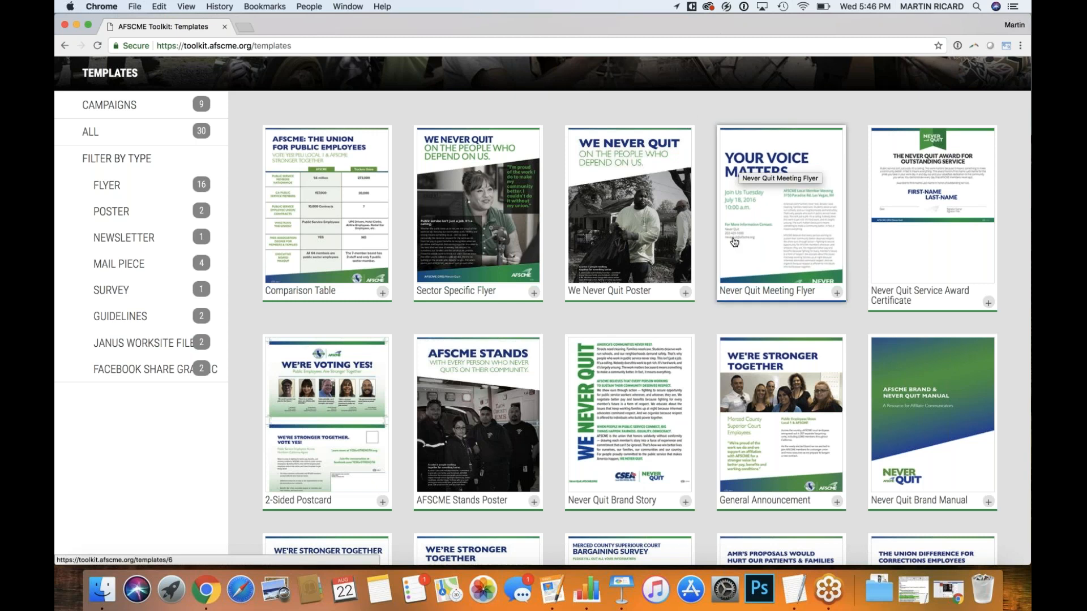
{"action": "scroll", "coordinate": [707, 325], "scroll_direction": "up", "scroll_amount": 3}
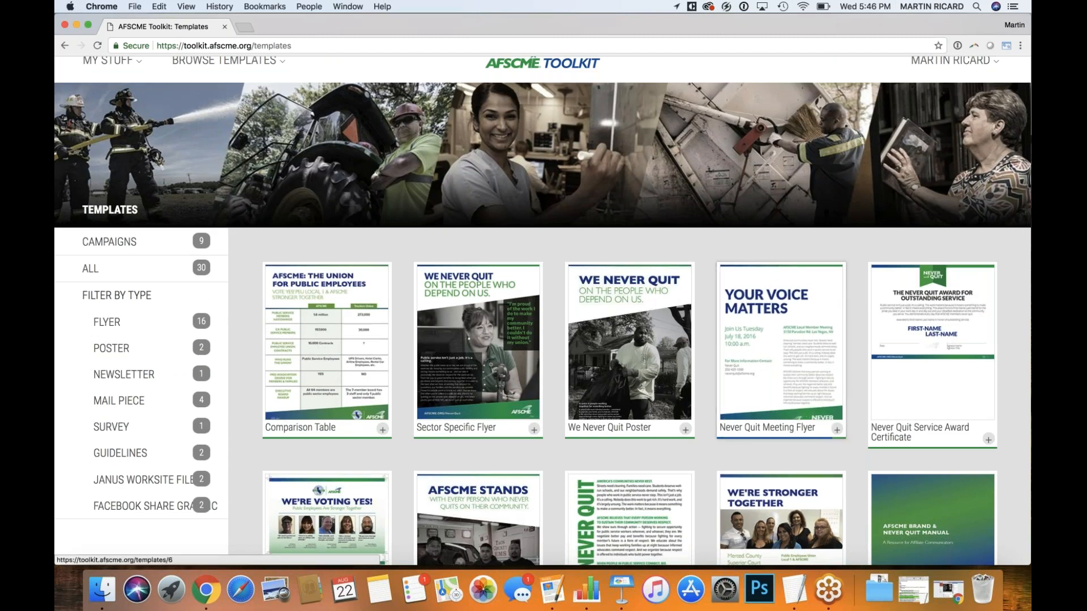
Start a new document from the Never Quit Meeting Flyer template
{"action": "left_click", "coordinate": [735, 312]}
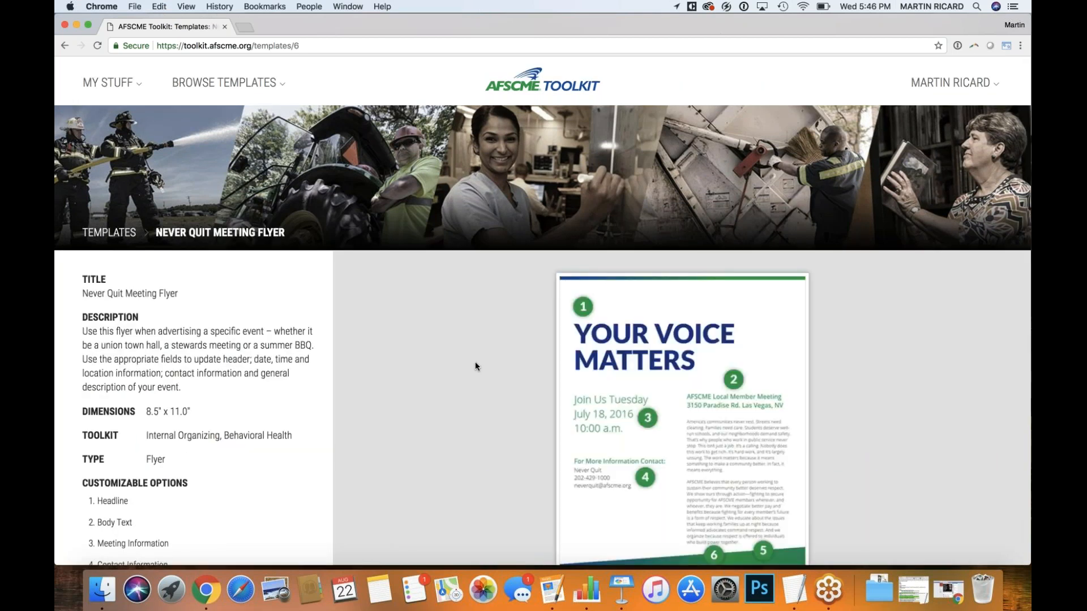
{"action": "scroll", "coordinate": [474, 366], "scroll_direction": "down", "scroll_amount": 5}
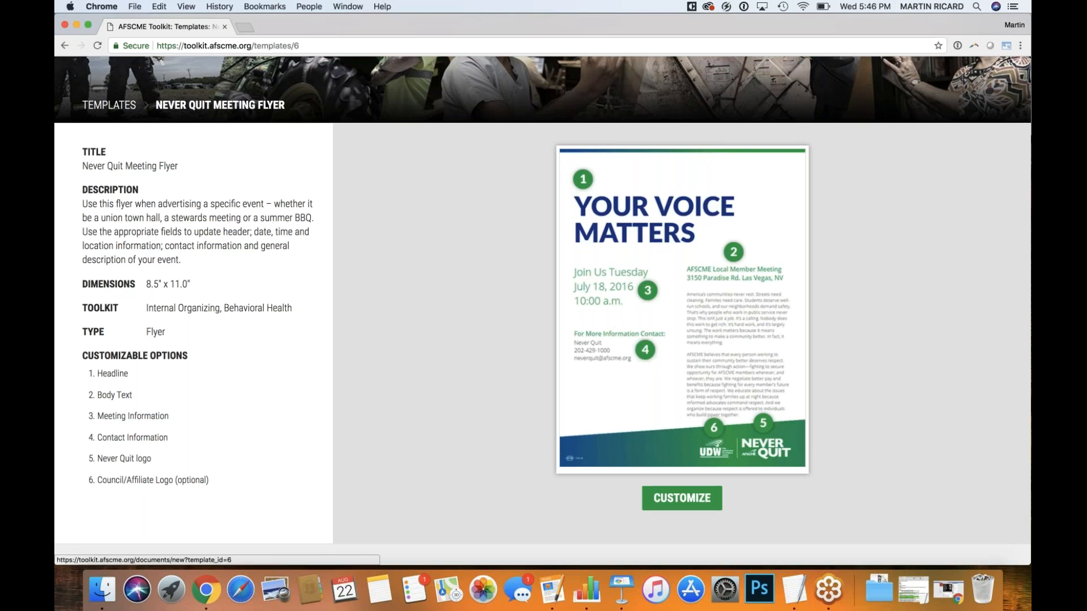
{"action": "left_click", "coordinate": [656, 498]}
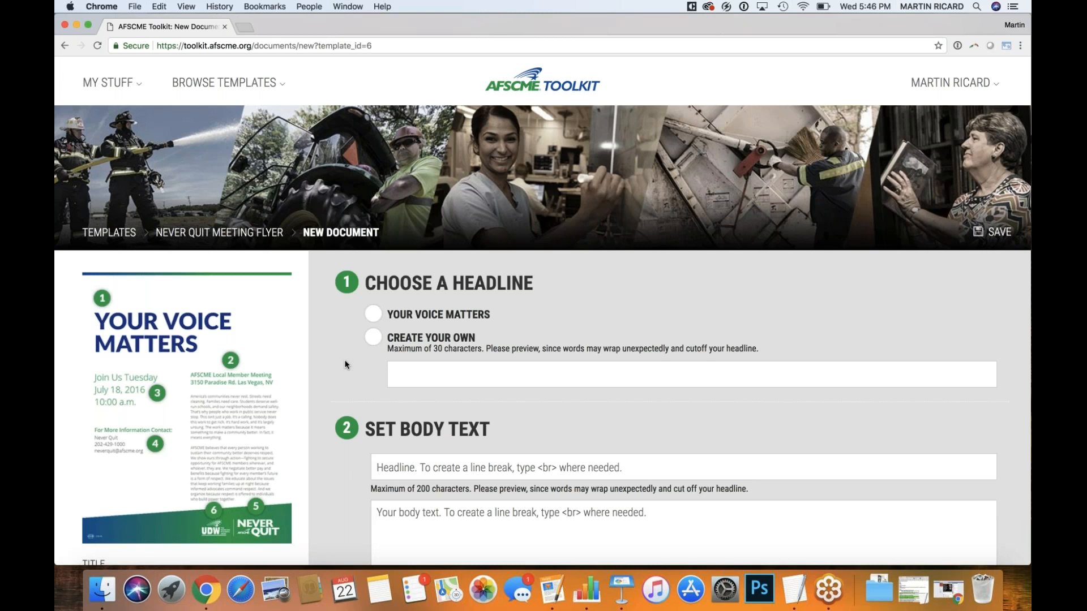
{"action": "scroll", "coordinate": [343, 361], "scroll_direction": "down", "scroll_amount": 1}
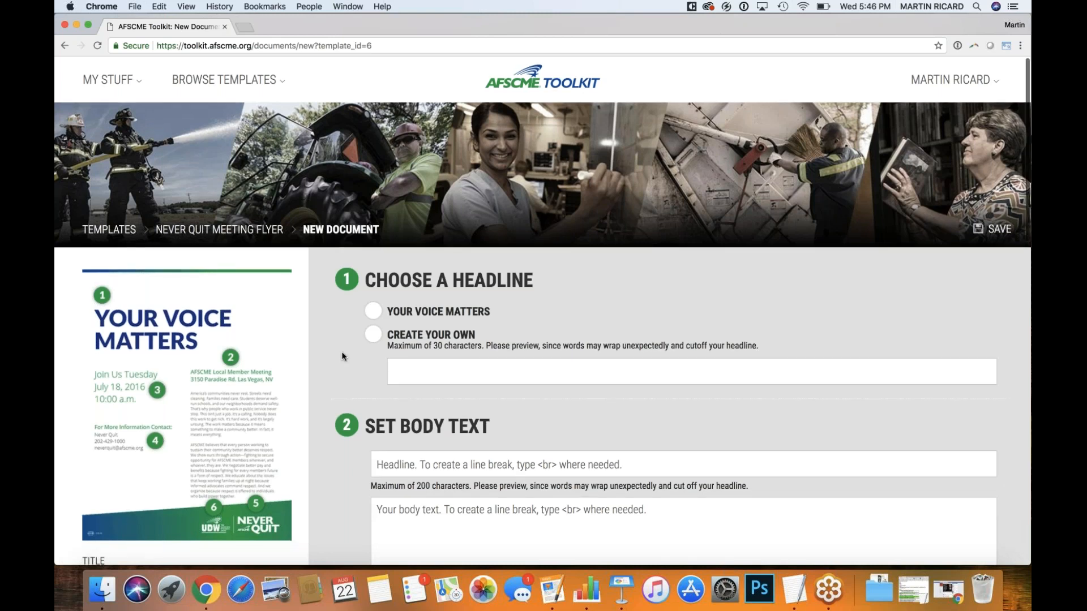
{"action": "scroll", "coordinate": [342, 355], "scroll_direction": "down", "scroll_amount": 2}
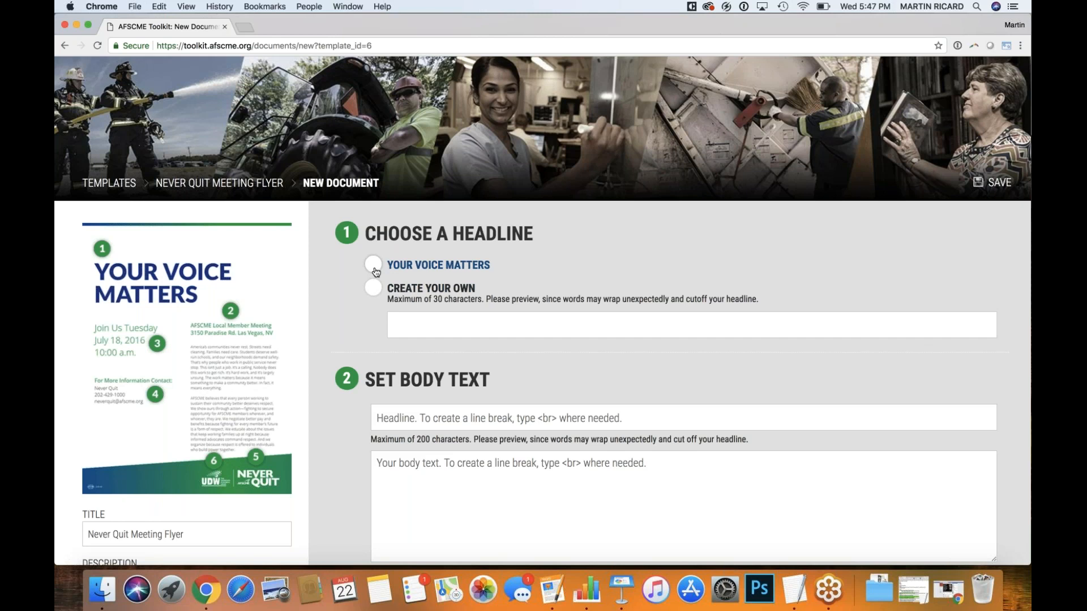
{"action": "left_click", "coordinate": [416, 323]}
{"action": "left_click", "coordinate": [374, 270]}
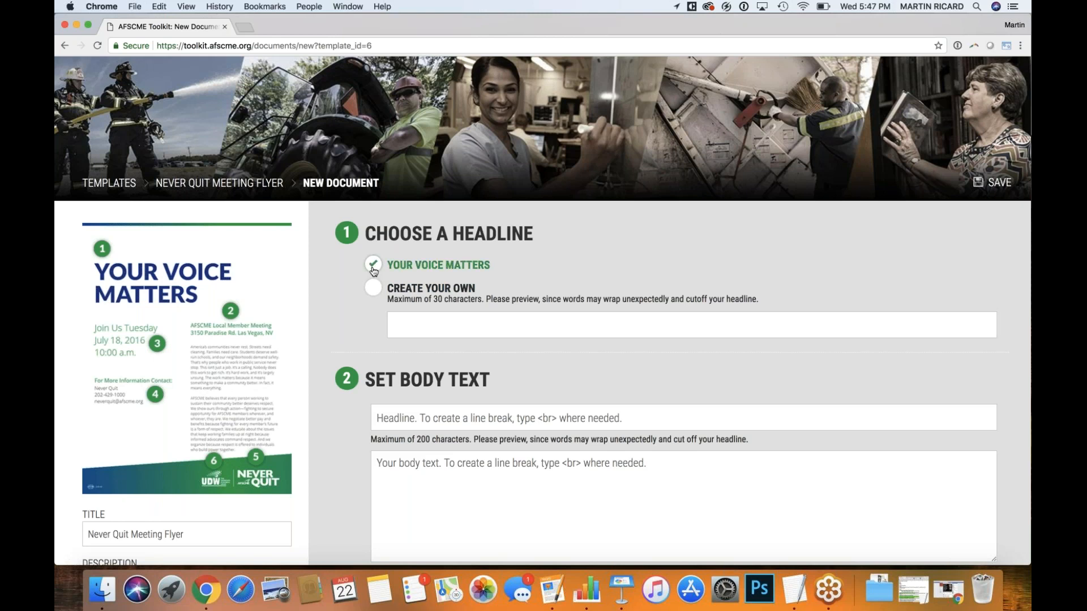
{"action": "scroll", "coordinate": [349, 318], "scroll_direction": "down", "scroll_amount": 1}
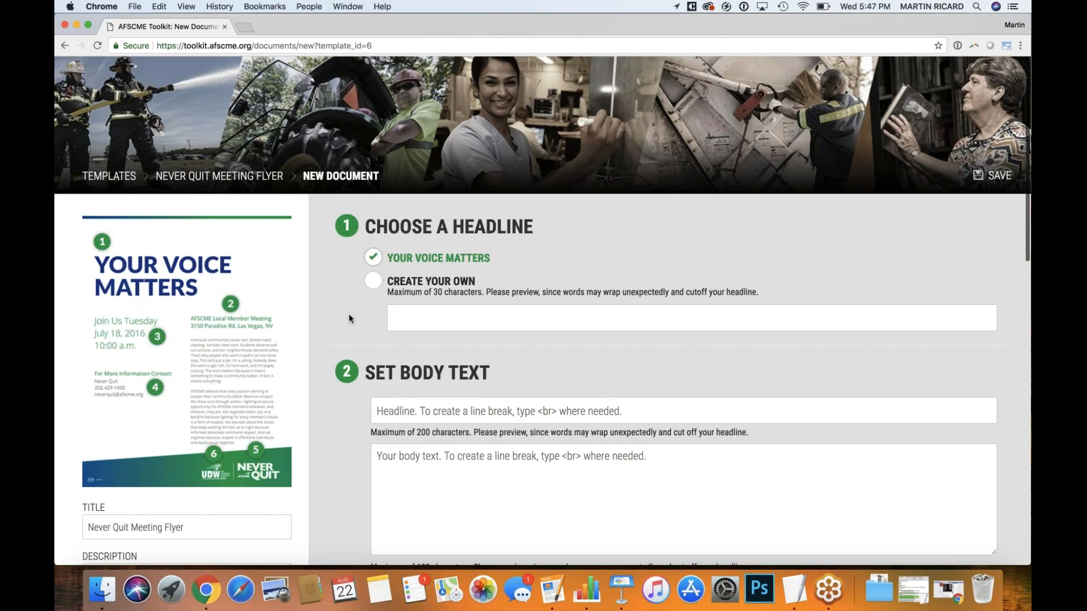
{"action": "scroll", "coordinate": [349, 315], "scroll_direction": "down", "scroll_amount": 2}
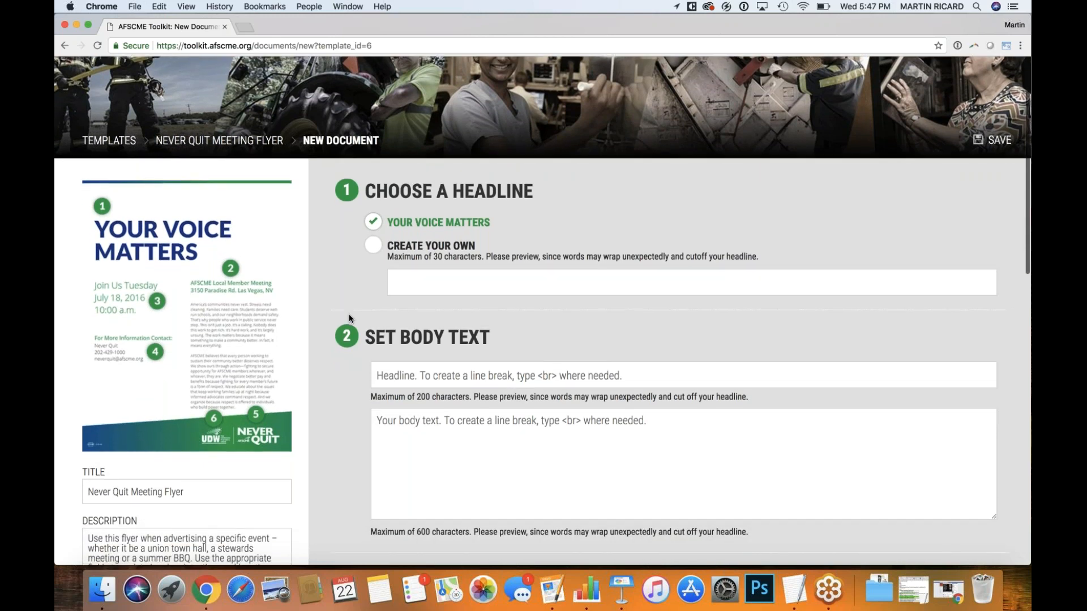
{"action": "scroll", "coordinate": [348, 317], "scroll_direction": "down", "scroll_amount": 5}
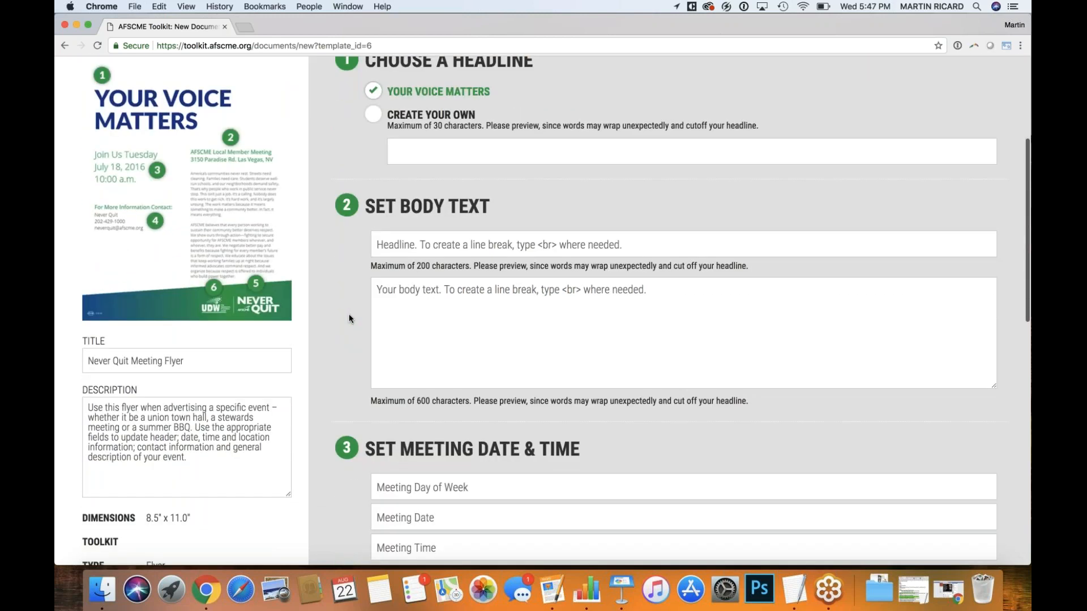
{"action": "scroll", "coordinate": [349, 319], "scroll_direction": "down", "scroll_amount": 1}
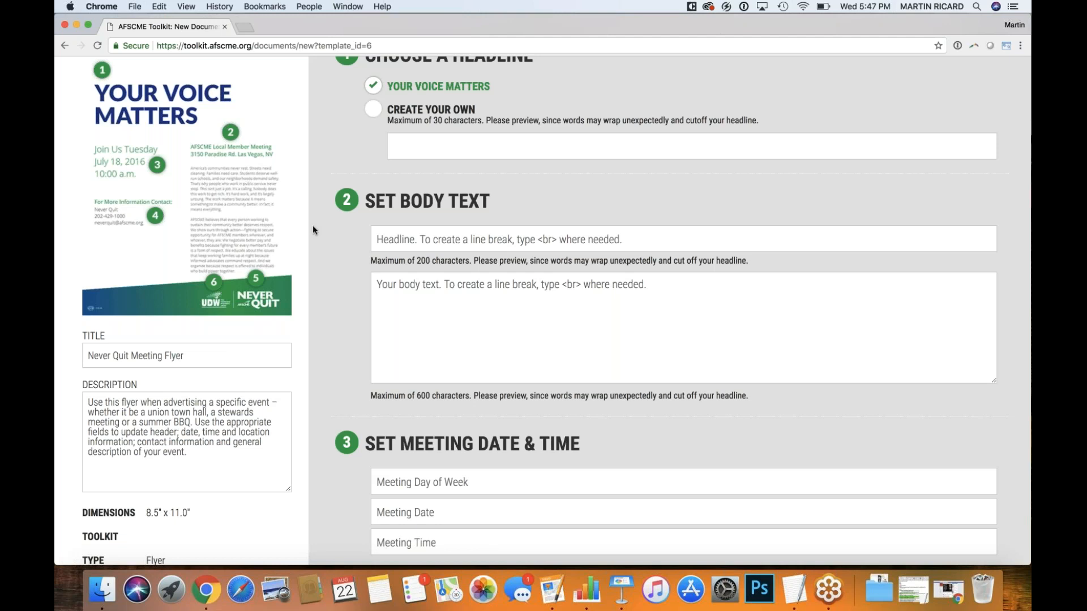
{"action": "scroll", "coordinate": [360, 276], "scroll_direction": "down", "scroll_amount": 2}
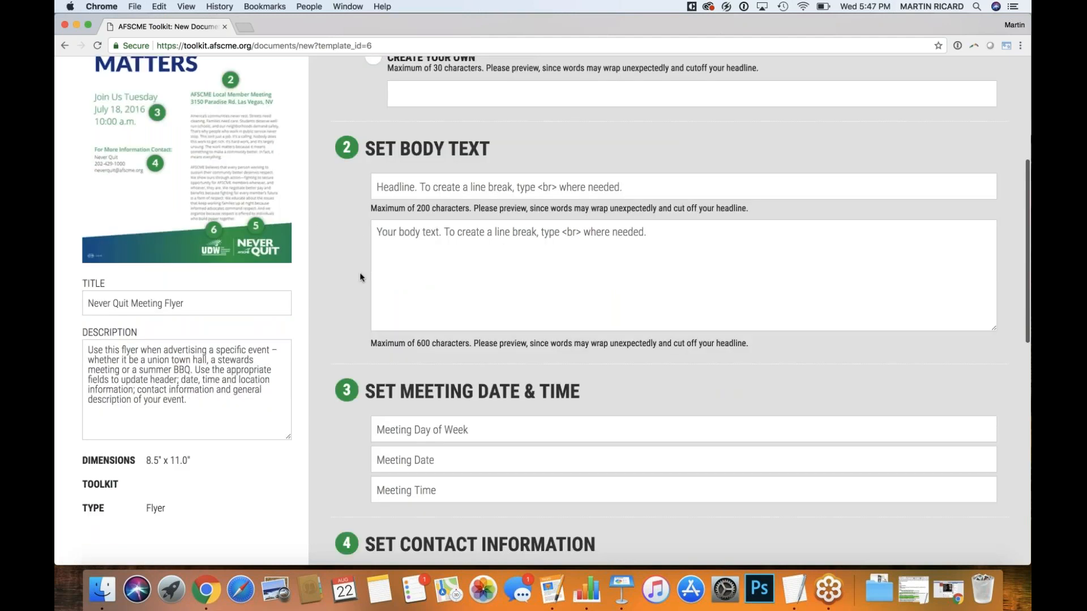
{"action": "scroll", "coordinate": [359, 277], "scroll_direction": "down", "scroll_amount": 10}
{"action": "scroll", "coordinate": [360, 277], "scroll_direction": "up", "scroll_amount": 5}
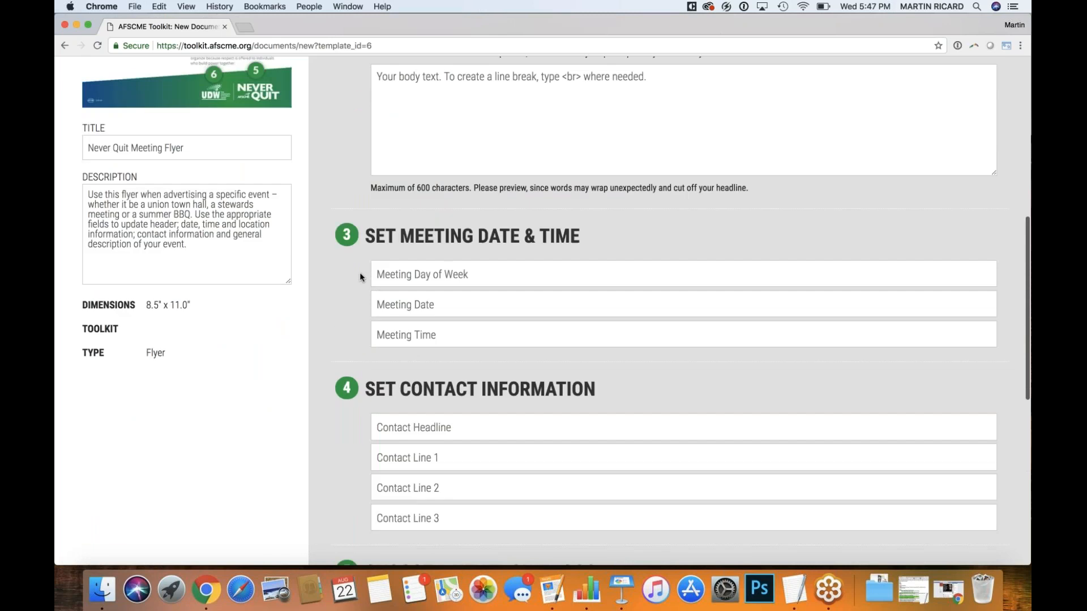
{"action": "scroll", "coordinate": [360, 276], "scroll_direction": "up", "scroll_amount": 7}
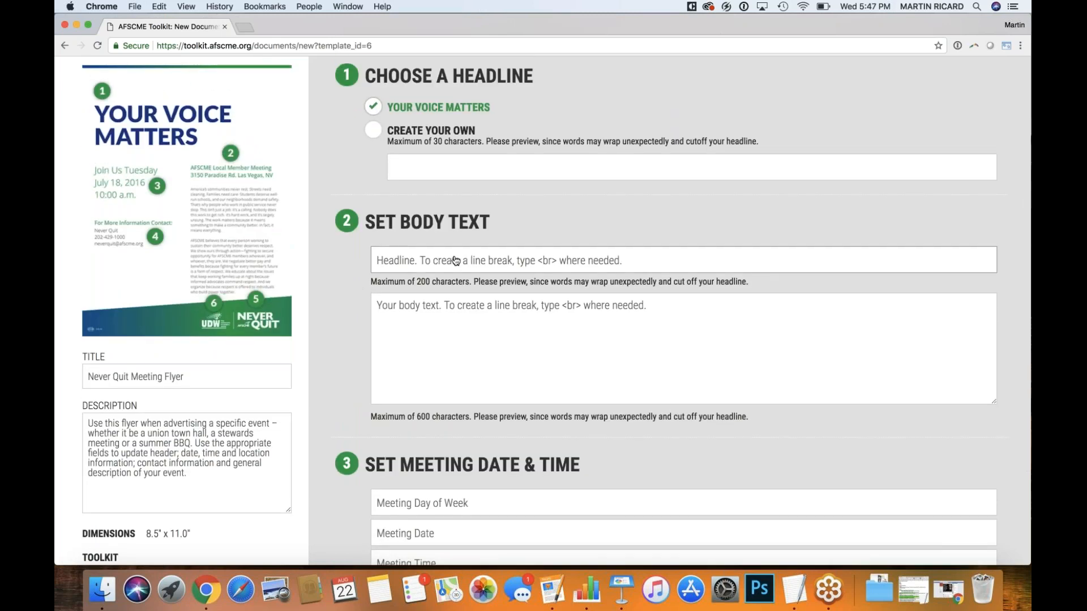
Set the body headline to 'Local 2700 Membership Meeting<br>' followed by the meeting's street address
{"action": "left_click", "coordinate": [456, 260]}
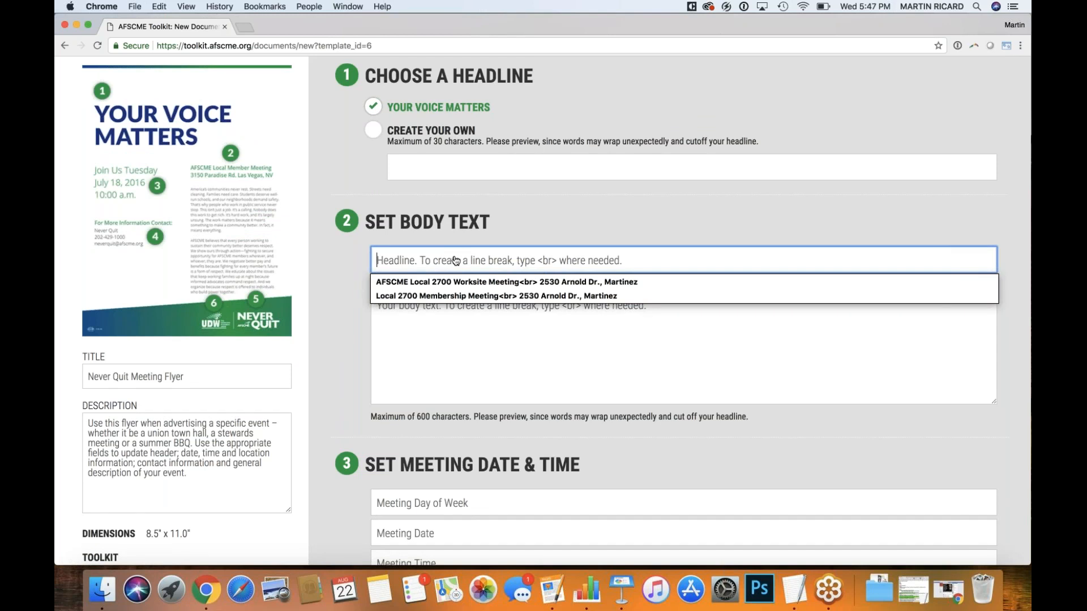
{"action": "type", "text": "A"}
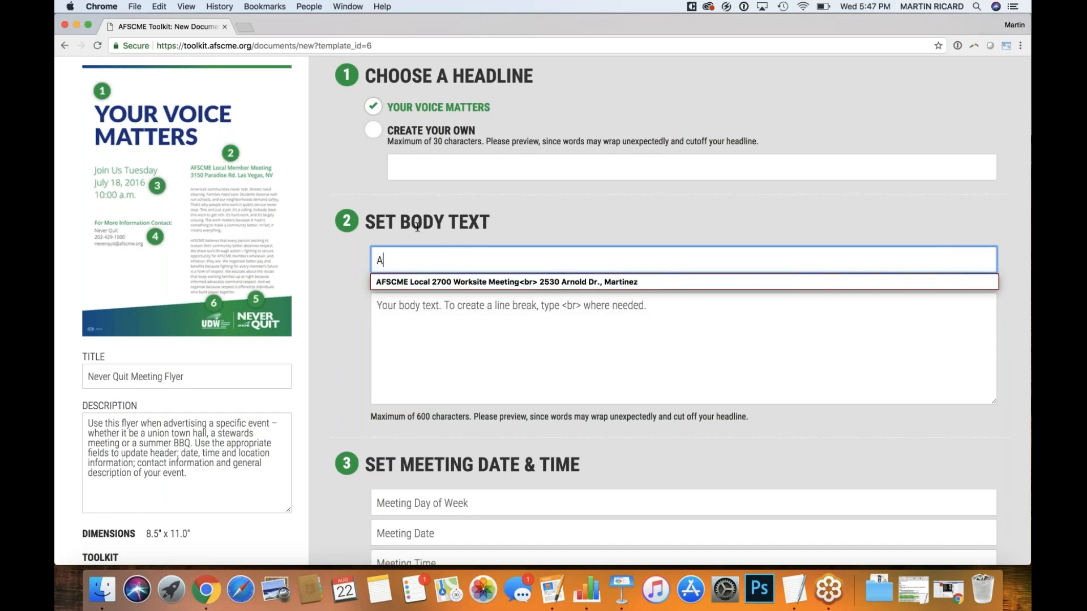
{"action": "type", "text": "FSCME"}
{"action": "type", "text": "Local 27"}
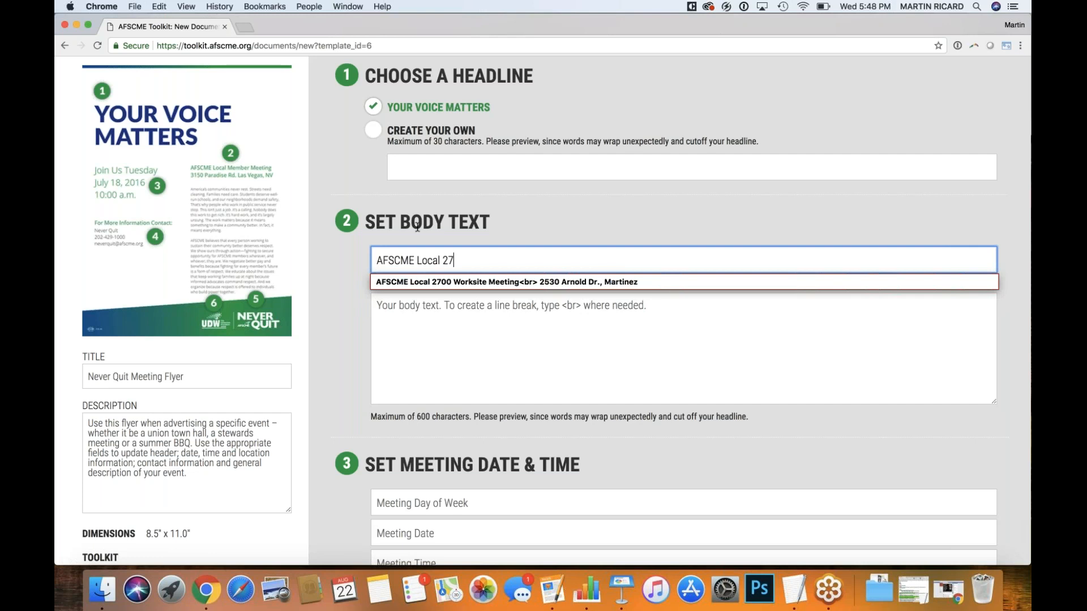
{"action": "type", "text": "00 Membe"}
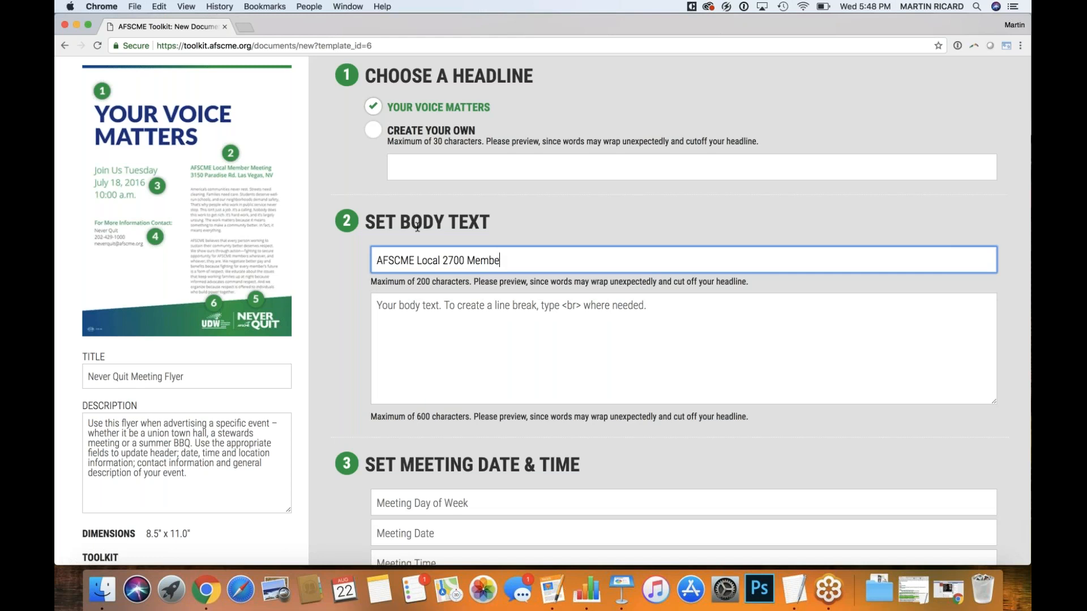
{"action": "type", "text": "rship Meeting"}
{"action": "left_click_drag", "start_coordinate": [417, 264], "coordinate": [371, 260]}
{"action": "key", "text": "BackSpace"}
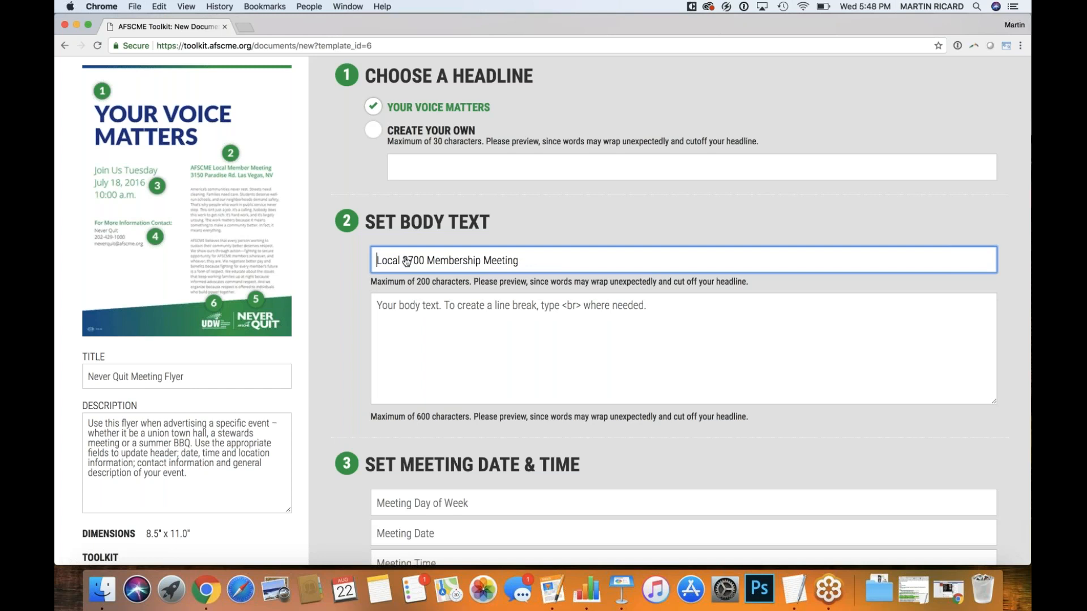
{"action": "left_click", "coordinate": [558, 262]}
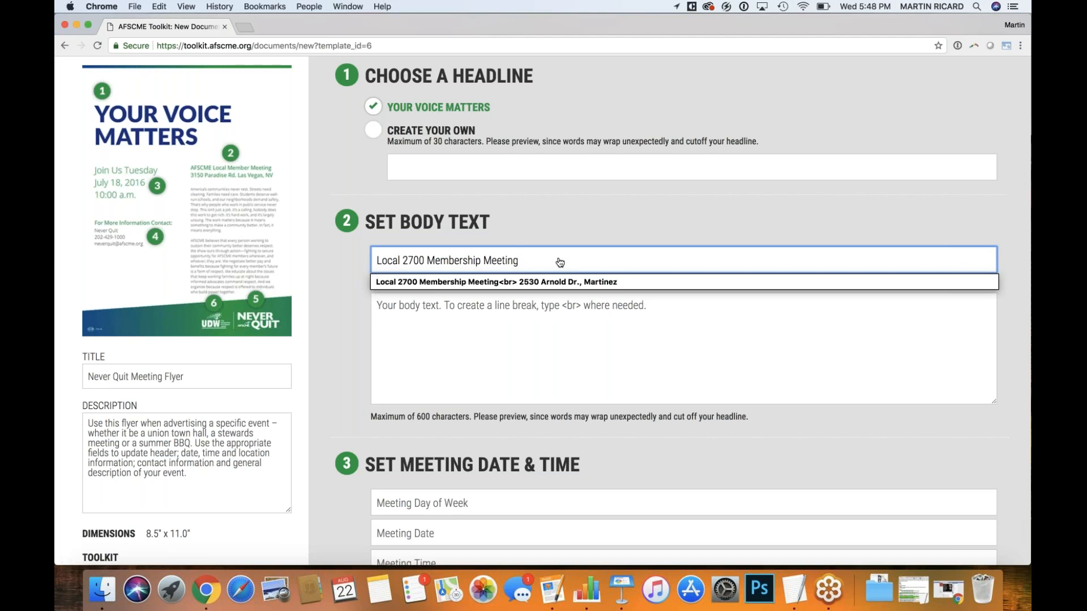
{"action": "key", "text": "Escape"}
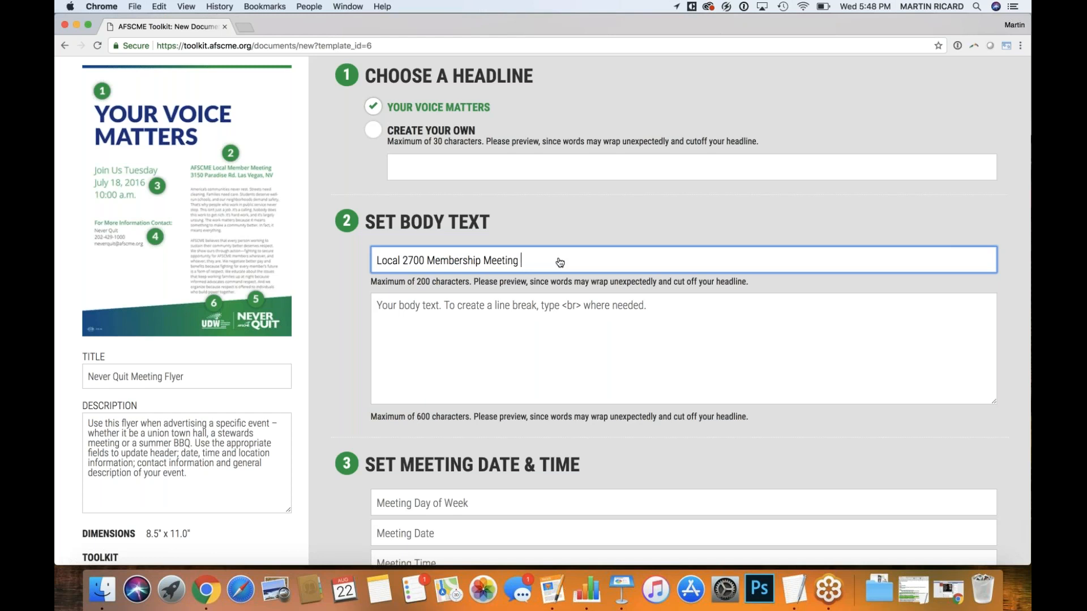
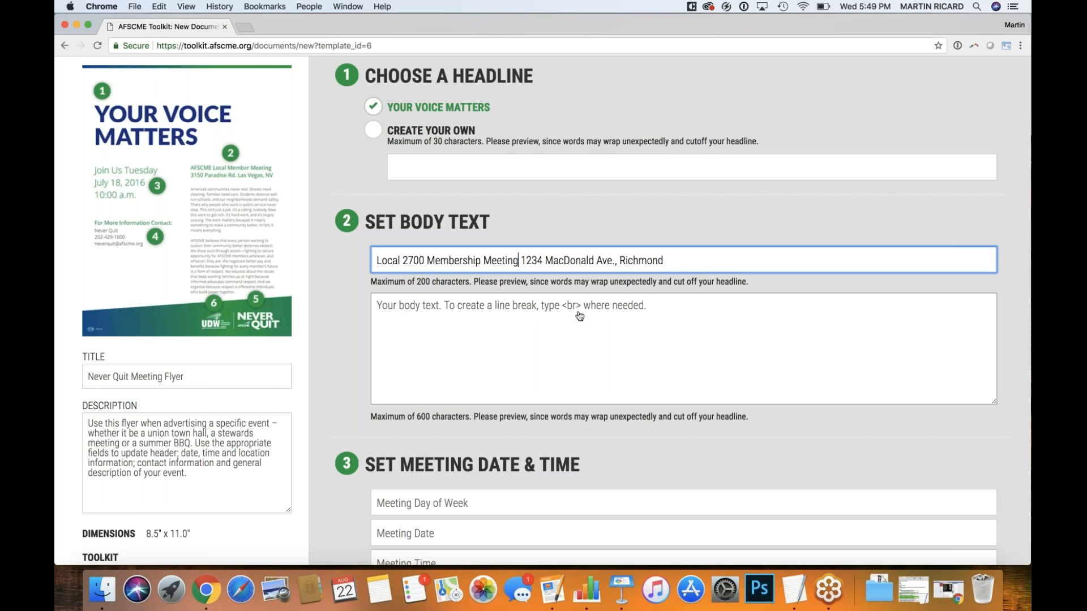
{"action": "key", "text": "BackSpace"}
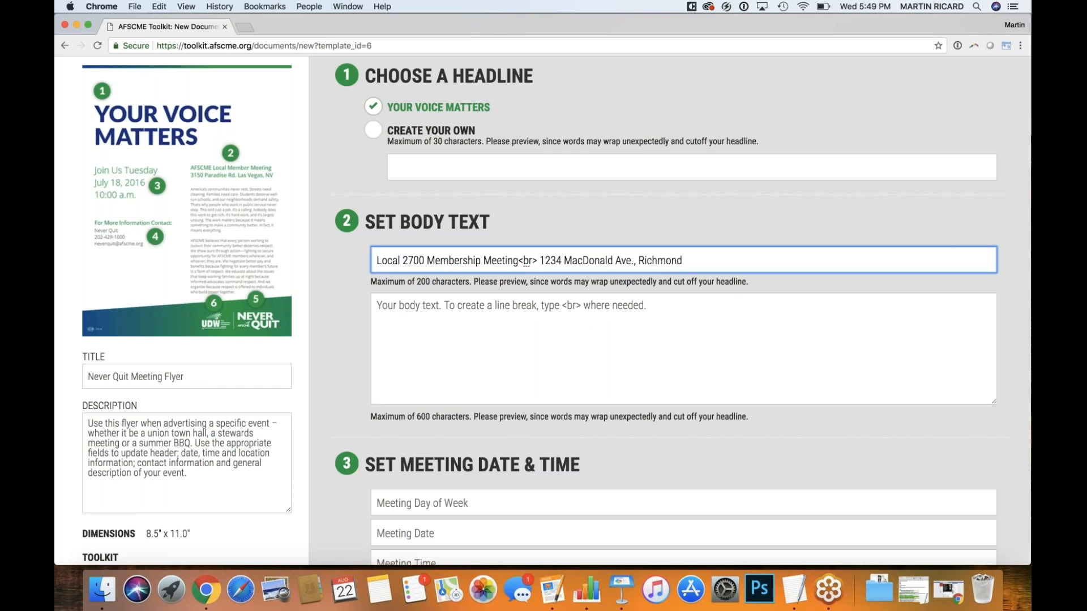
{"action": "left_click", "coordinate": [539, 308]}
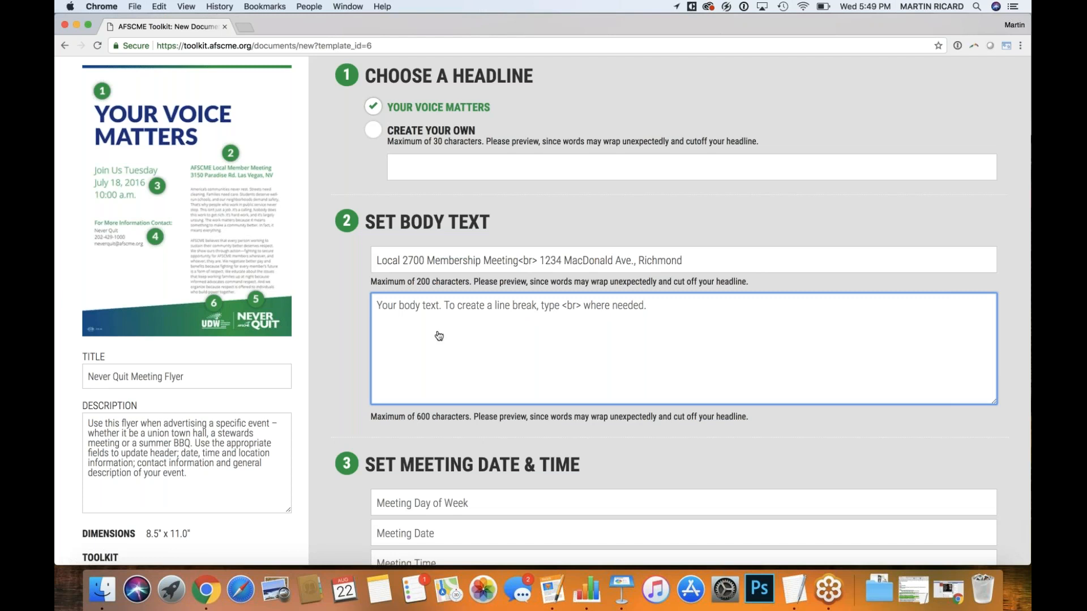
Copy the template's two body paragraphs from TextEdit and return to the flyer's body field
{"action": "key", "text": "super+Tab"}
{"action": "key", "text": "super+Tab"}
{"action": "key", "text": "super+Tab"}
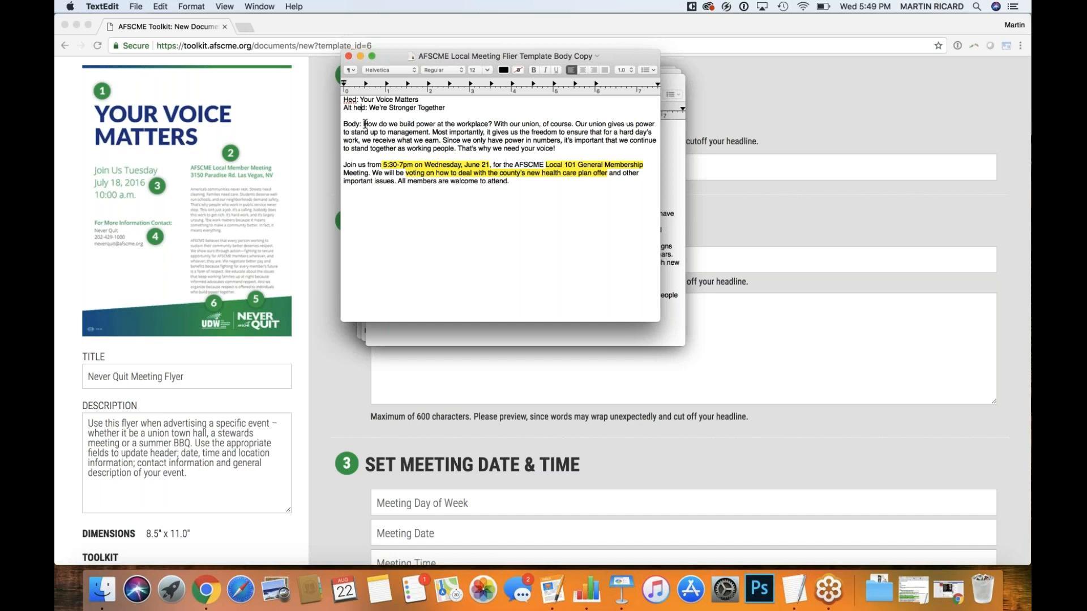
{"action": "left_click_drag", "start_coordinate": [364, 124], "coordinate": [514, 181]}
{"action": "key", "text": "super+c"}
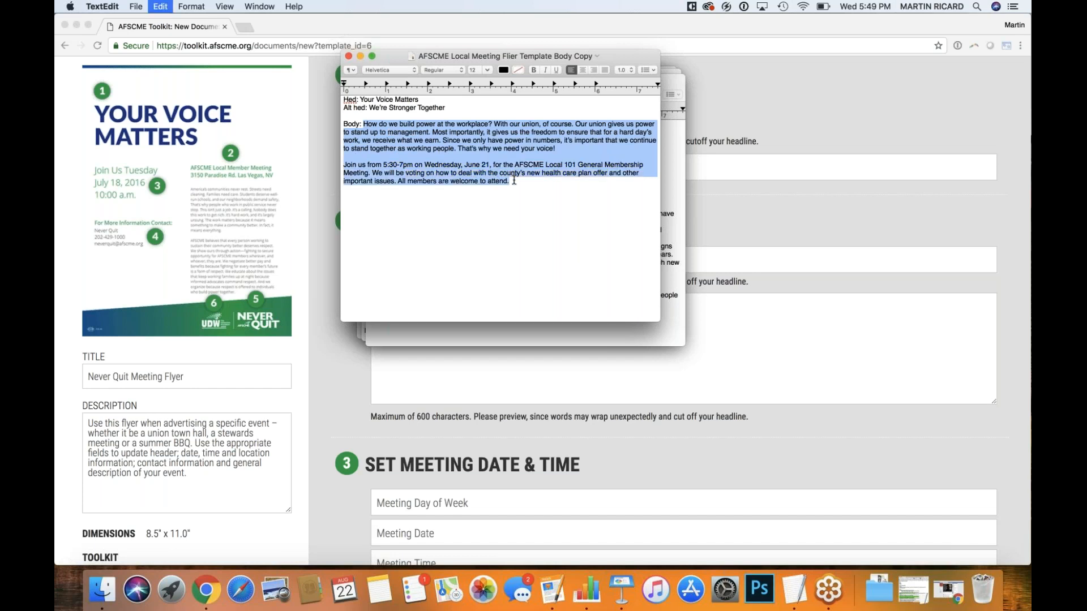
{"action": "key", "text": "super+Tab"}
{"action": "left_click", "coordinate": [496, 307]}
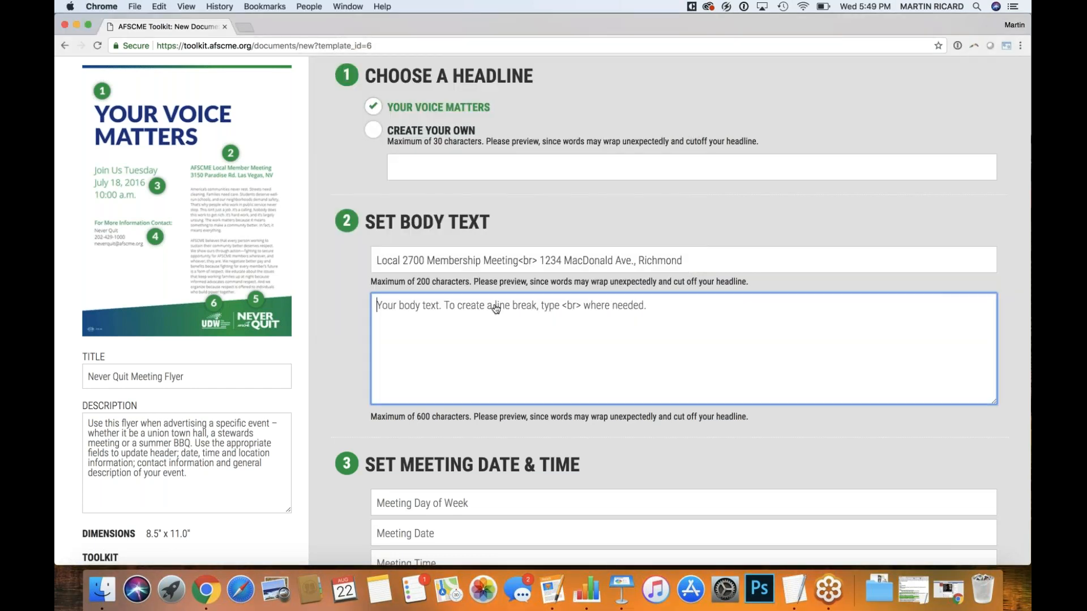
Paste the two body paragraphs, end them with 'welcome!', and insert <br><br> after 'voice!'
{"action": "key", "text": "super+v"}
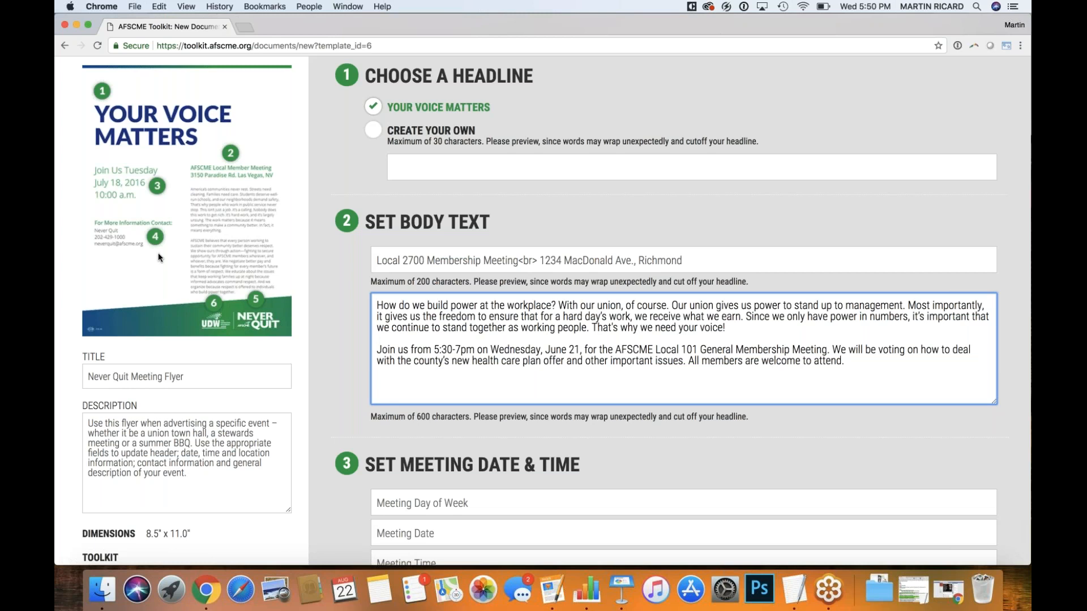
{"action": "scroll", "coordinate": [667, 342], "scroll_direction": "down", "scroll_amount": 2}
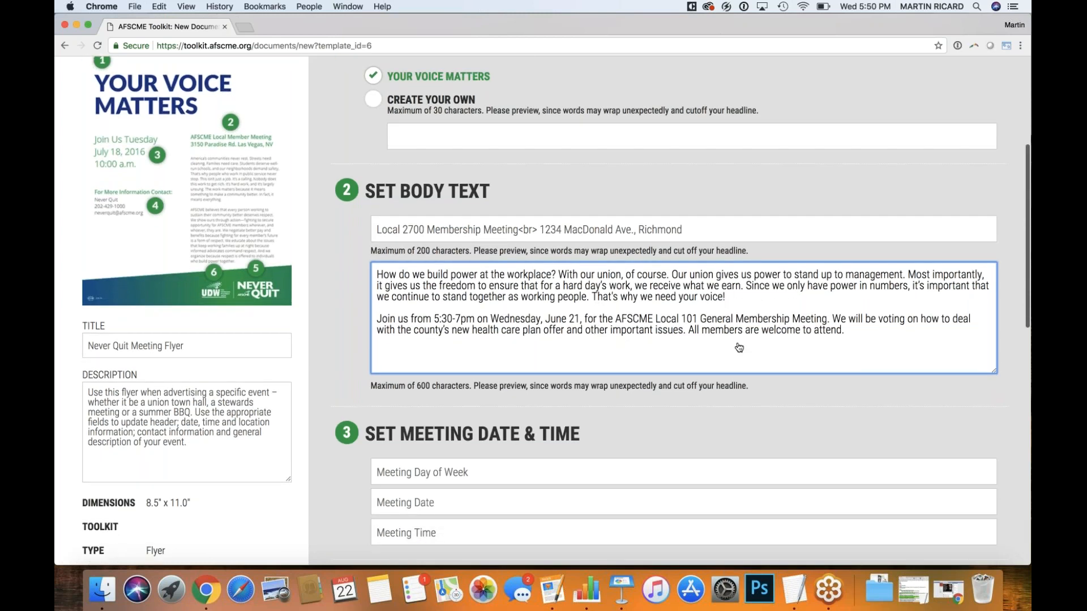
{"action": "left_click", "coordinate": [802, 333]}
{"action": "left_click_drag", "start_coordinate": [820, 336], "coordinate": [833, 338]}
{"action": "key", "text": "BackSpace"}
{"action": "key", "text": "BackSpace"}
{"action": "key", "text": "BackSpace"}
{"action": "key", "text": "BackSpace"}
{"action": "key", "text": "BackSpace"}
{"action": "key", "text": "BackSpace"}
{"action": "key", "text": "BackSpace"}
{"action": "key", "text": "BackSpace"}
{"action": "key", "text": "BackSpace"}
{"action": "key", "text": "BackSpace"}
{"action": "key", "text": "BackSpace"}
{"action": "key", "text": "BackSpace"}
{"action": "type", "text": "welcome!"}
{"action": "left_click", "coordinate": [738, 302]}
{"action": "type", "text": "<br"}
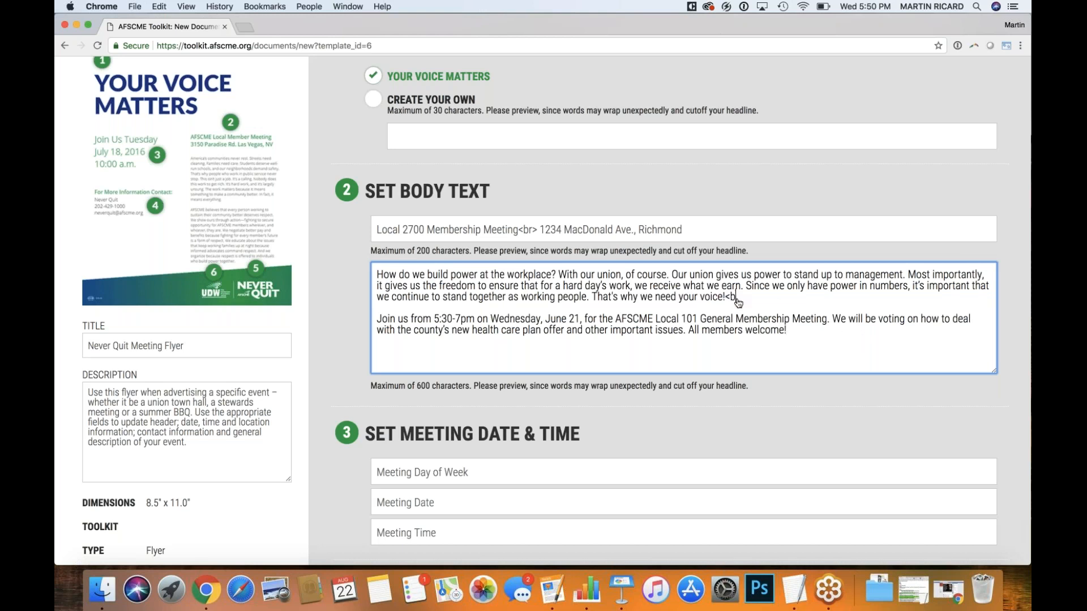
{"action": "type", "text": "><br>"}
{"action": "scroll", "coordinate": [348, 368], "scroll_direction": "down", "scroll_amount": 3}
Enter Monday, Aug. 27, 2018 as the meeting day and date, with 5pm as time
{"action": "scroll", "coordinate": [348, 368], "scroll_direction": "down", "scroll_amount": 1}
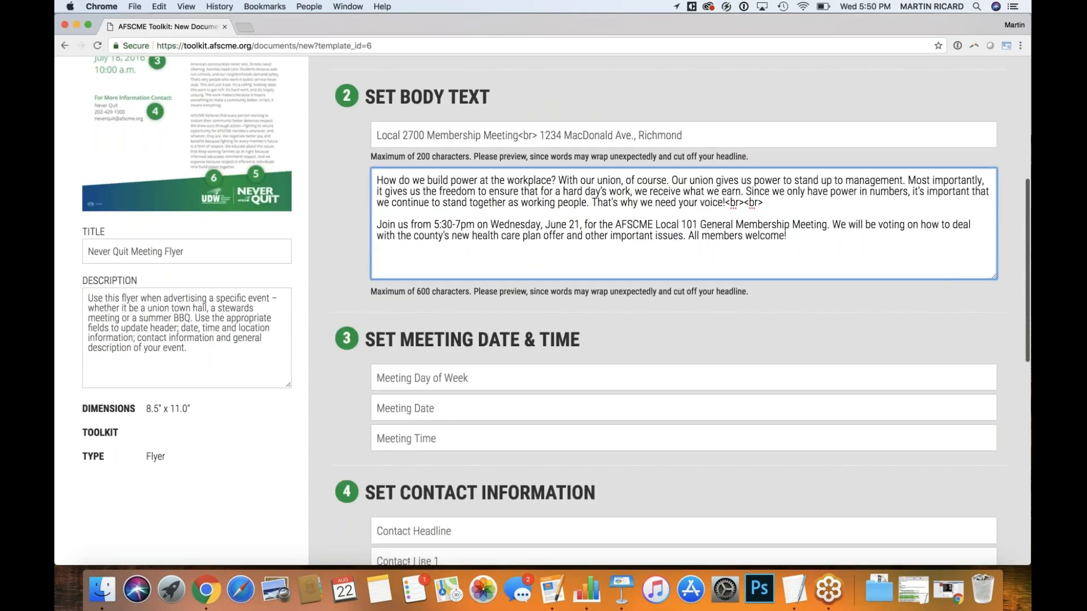
{"action": "left_click", "coordinate": [406, 378]}
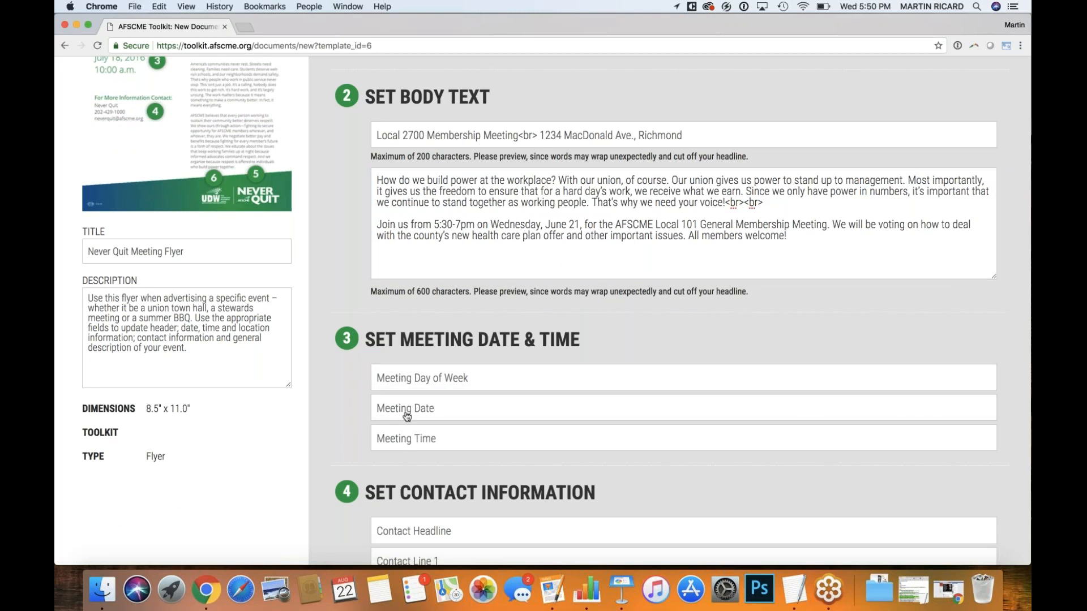
{"action": "left_click", "coordinate": [411, 385]}
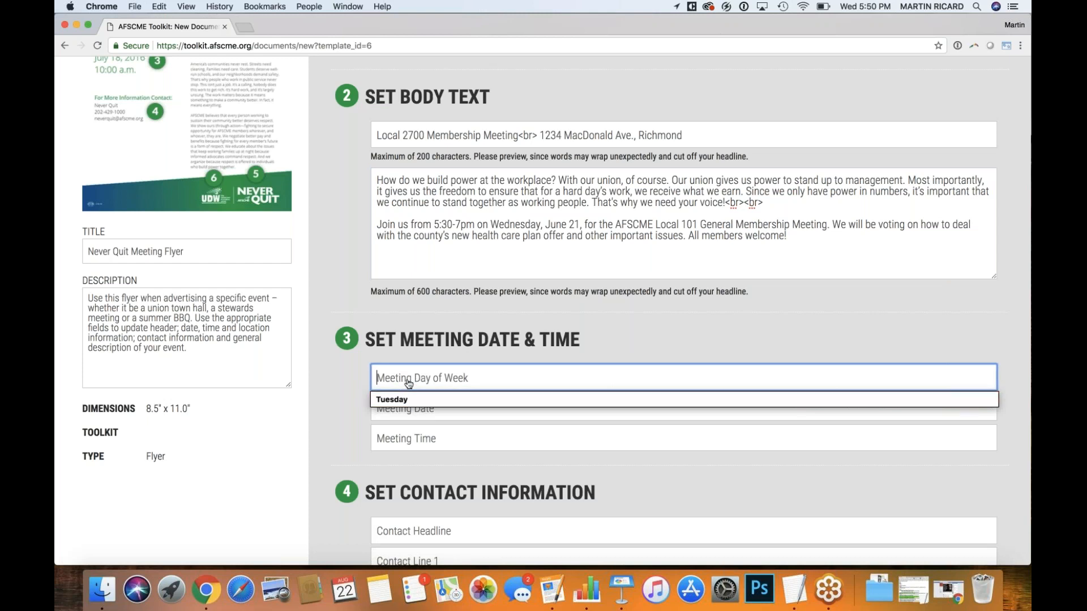
{"action": "type", "text": "Monday"}
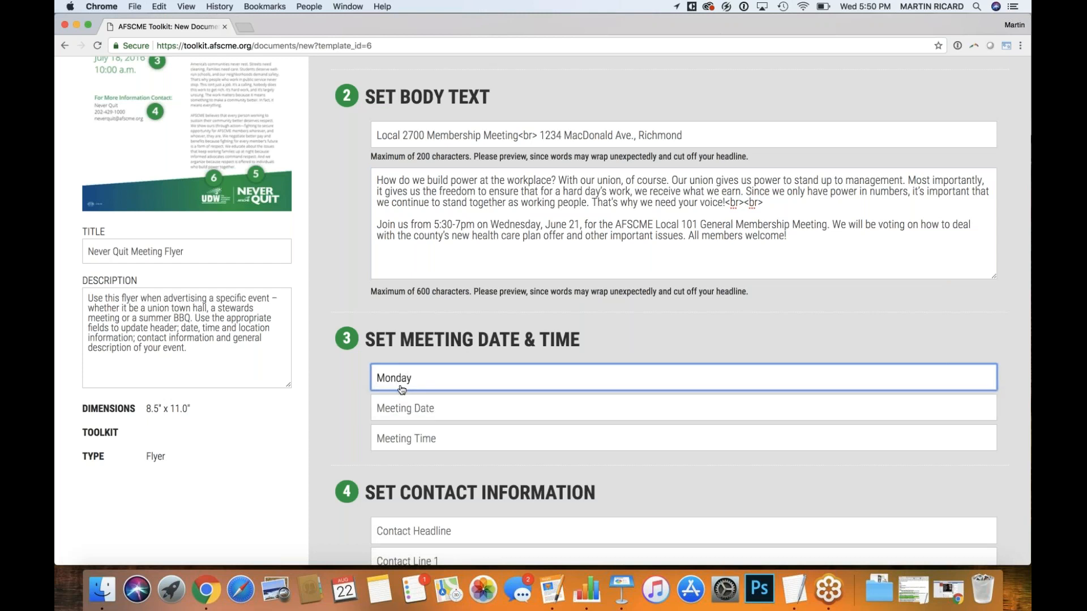
{"action": "left_click", "coordinate": [388, 417]}
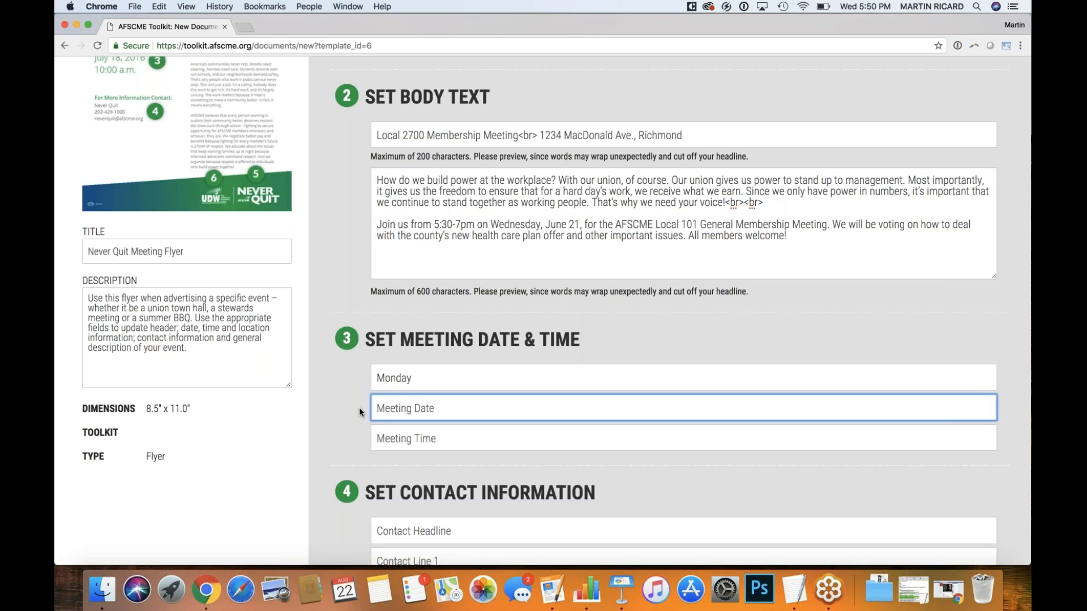
{"action": "type", "text": "Aug. 27"}
{"action": "type", "text": ", 2018"}
{"action": "key", "text": "Tab"}
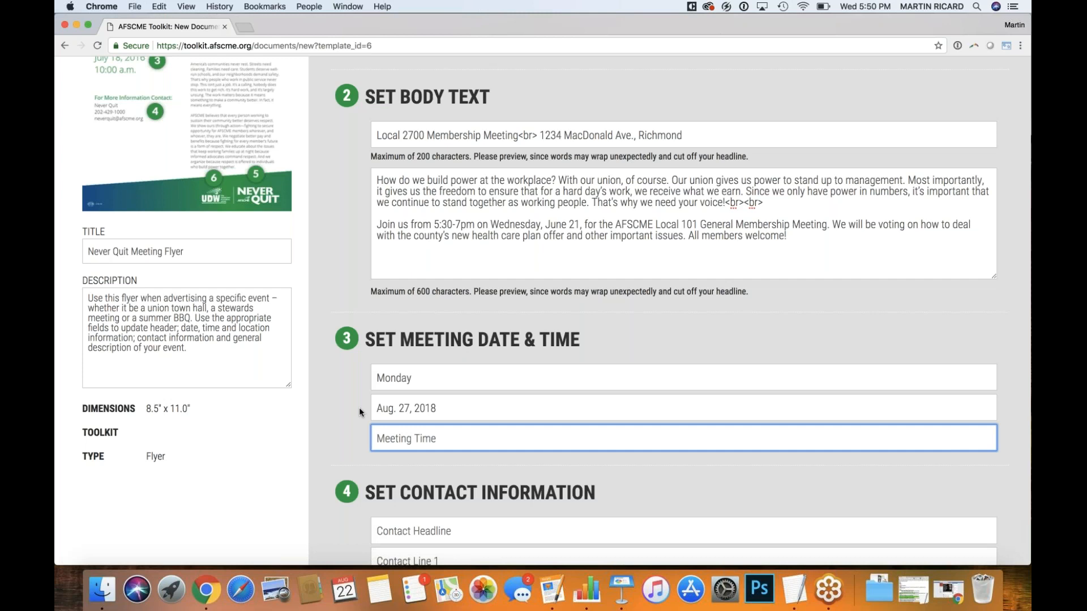
{"action": "type", "text": "5pm"}
{"action": "scroll", "coordinate": [312, 394], "scroll_direction": "down", "scroll_amount": 6}
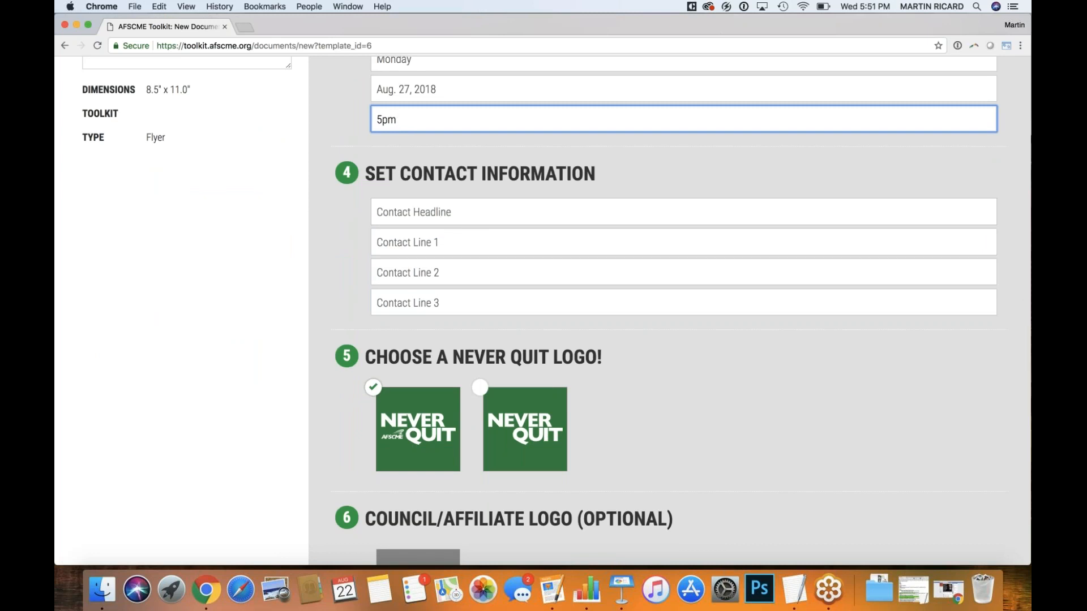
{"action": "scroll", "coordinate": [542, 311], "scroll_direction": "up", "scroll_amount": 7}
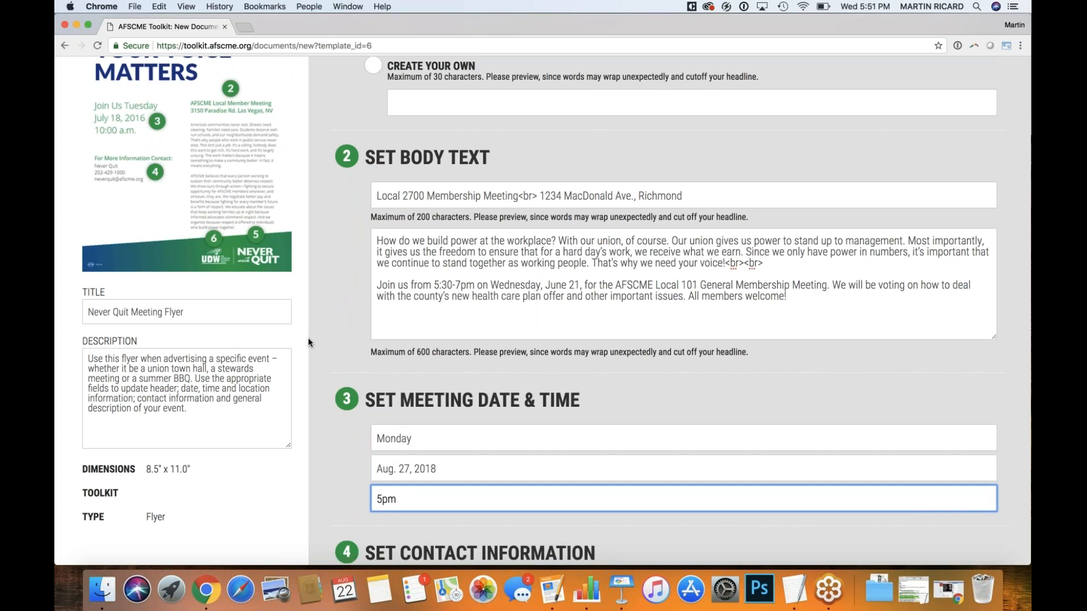
Set the contact headline to 'For More Information, Contact'
{"action": "scroll", "coordinate": [332, 358], "scroll_direction": "down", "scroll_amount": 5}
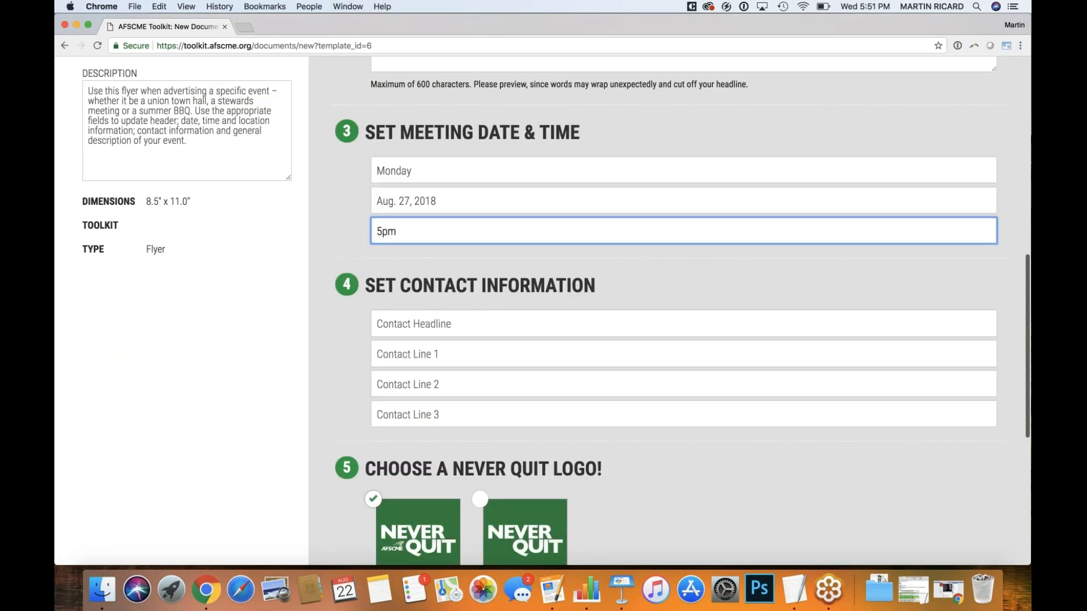
{"action": "left_click", "coordinate": [433, 329]}
{"action": "type", "text": "Form"}
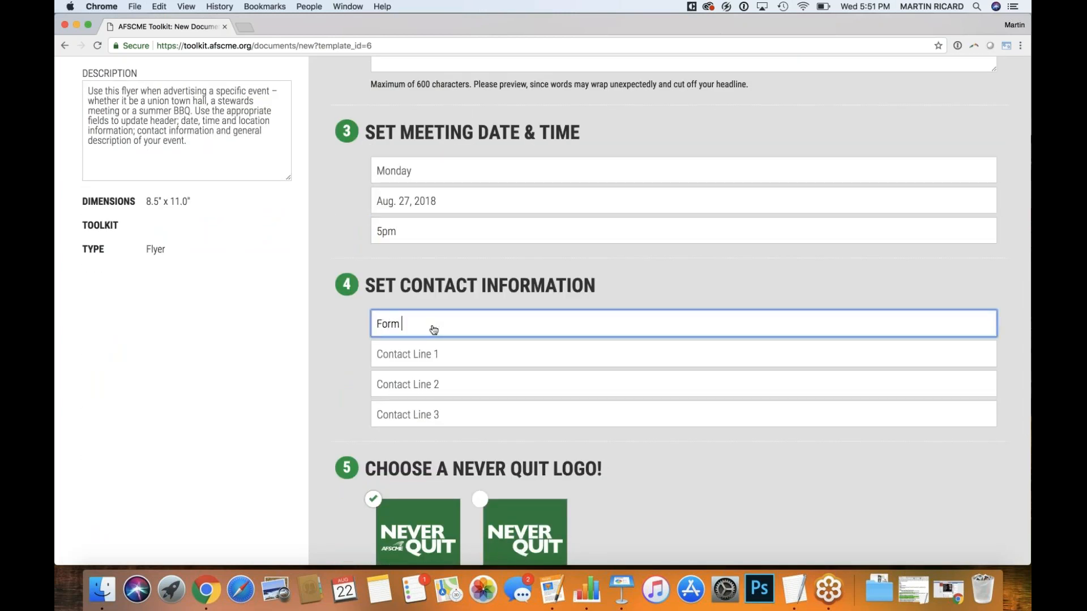
{"action": "key", "text": "BackSpace"}
{"action": "key", "text": "BackSpace"}
{"action": "type", "text": "More Information, Conta"}
{"action": "type", "text": "ct:"}
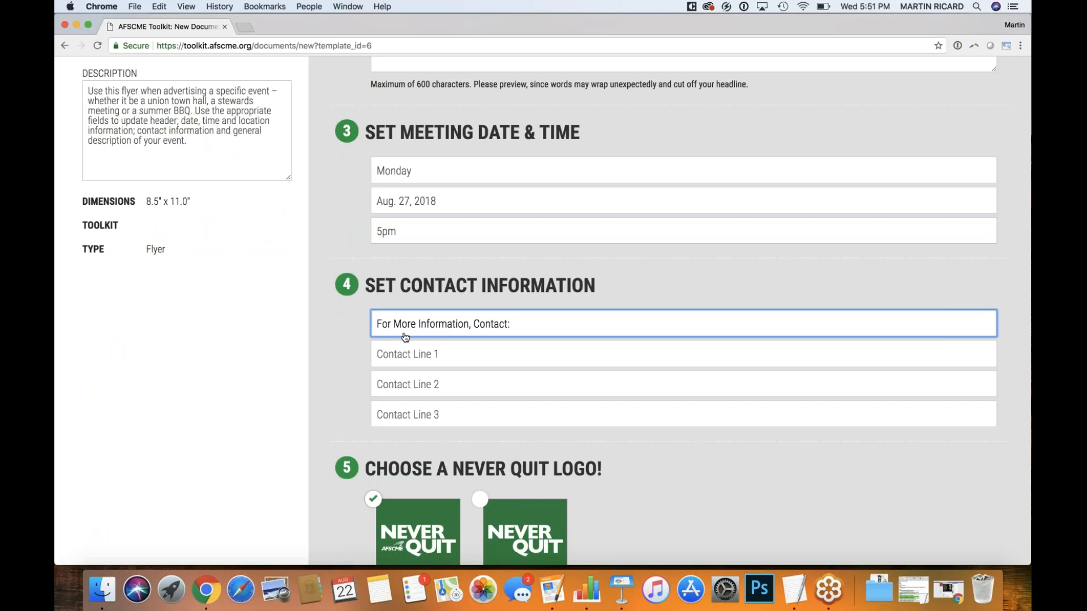
{"action": "key", "text": "BackSpace"}
Fill contact lines 1–3 with the contact's name, phone number and e-mail address
{"action": "left_click", "coordinate": [408, 358]}
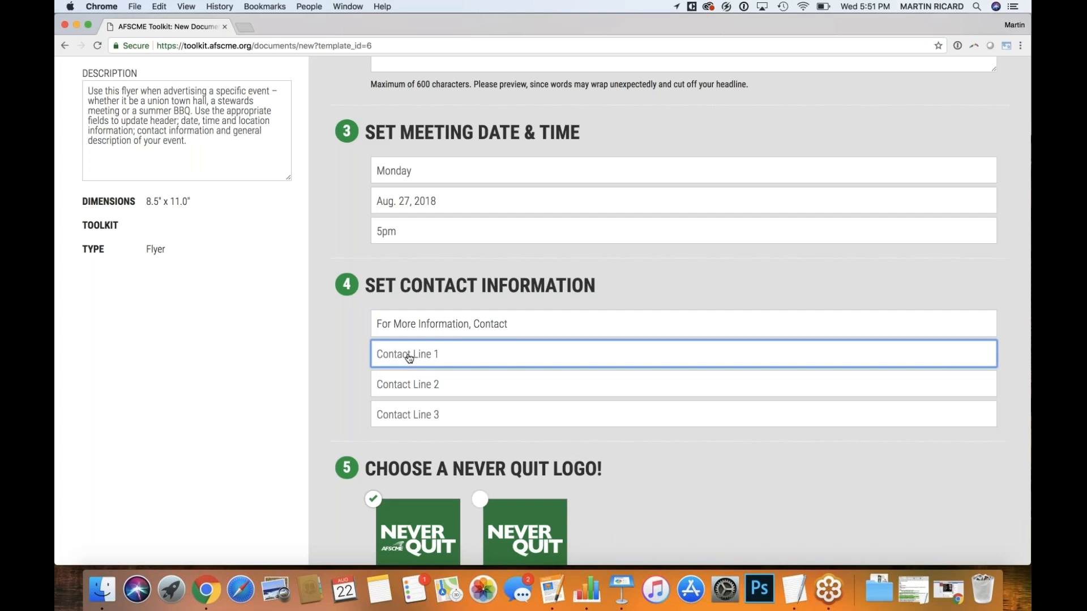
{"action": "type", "text": "John Doe"}
{"action": "scroll", "coordinate": [346, 354], "scroll_direction": "up", "scroll_amount": 5}
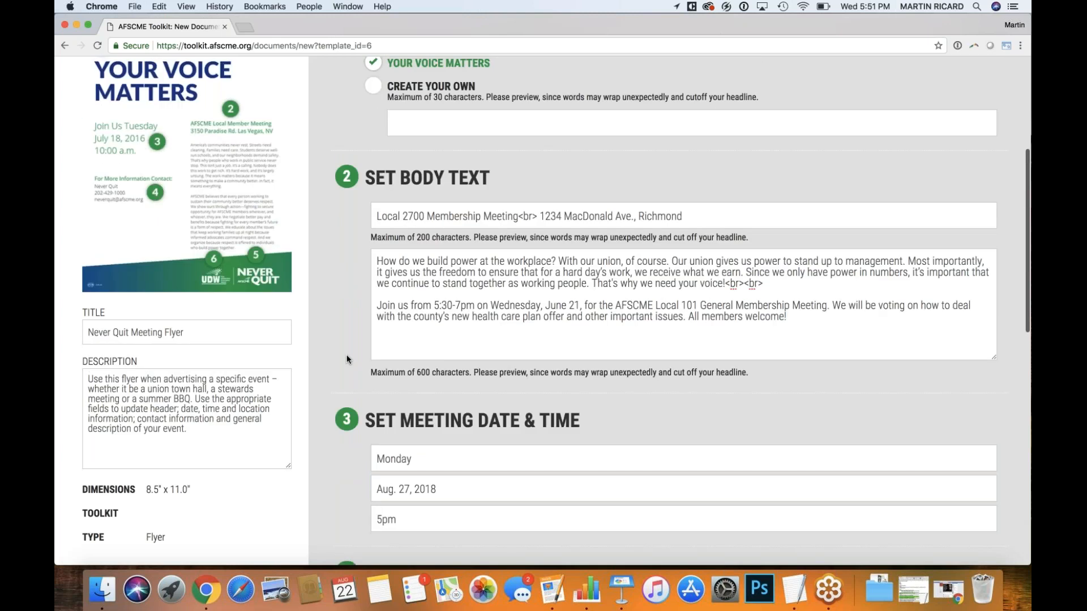
{"action": "scroll", "coordinate": [346, 355], "scroll_direction": "down", "scroll_amount": 6}
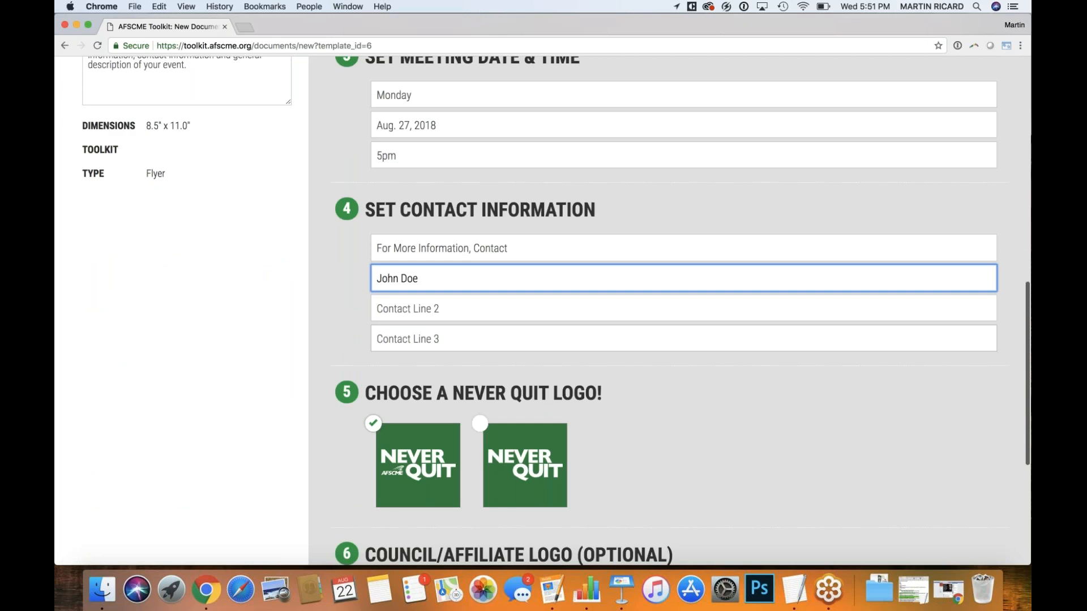
{"action": "left_click", "coordinate": [430, 317]}
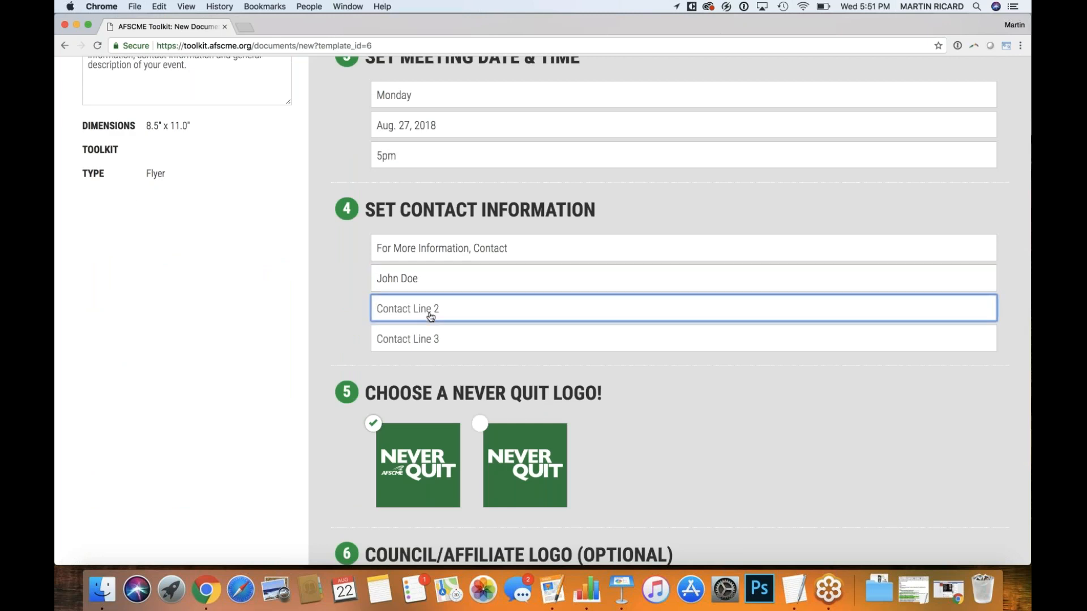
{"action": "key", "text": "Tab"}
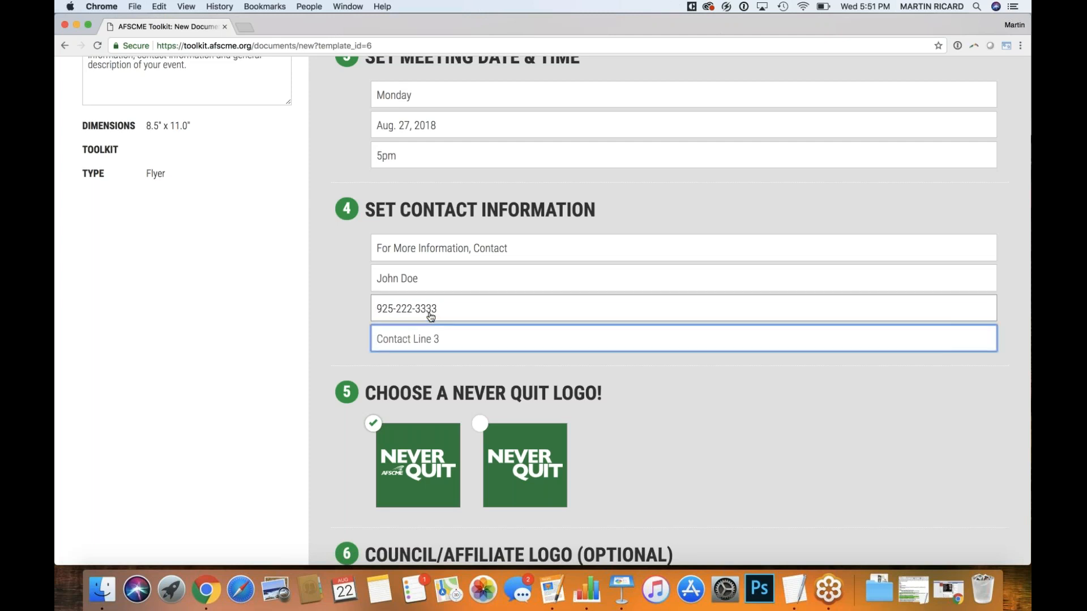
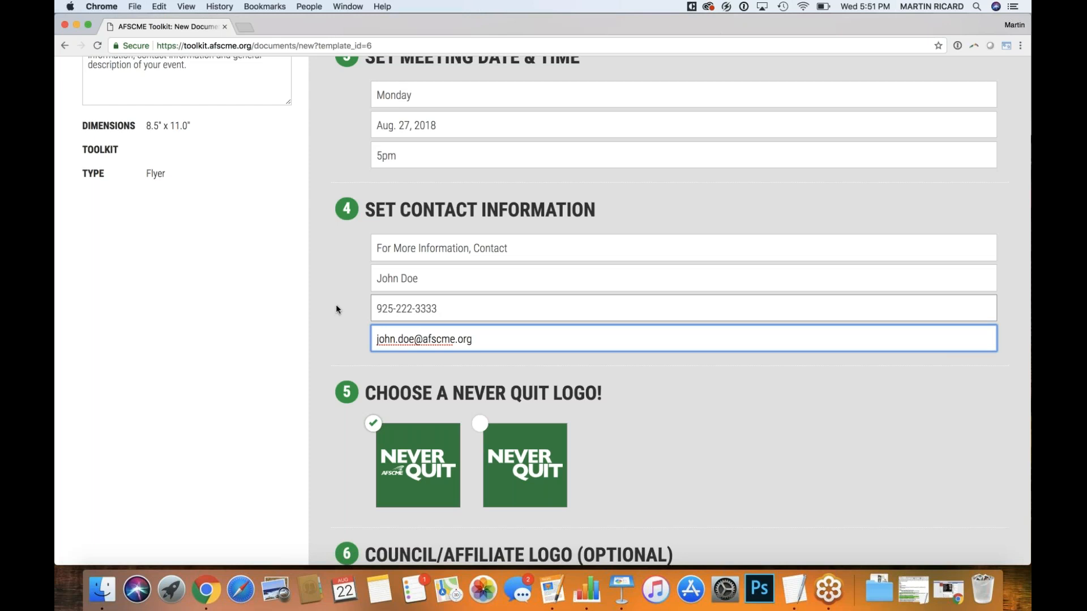
{"action": "scroll", "coordinate": [336, 309], "scroll_direction": "down", "scroll_amount": 5}
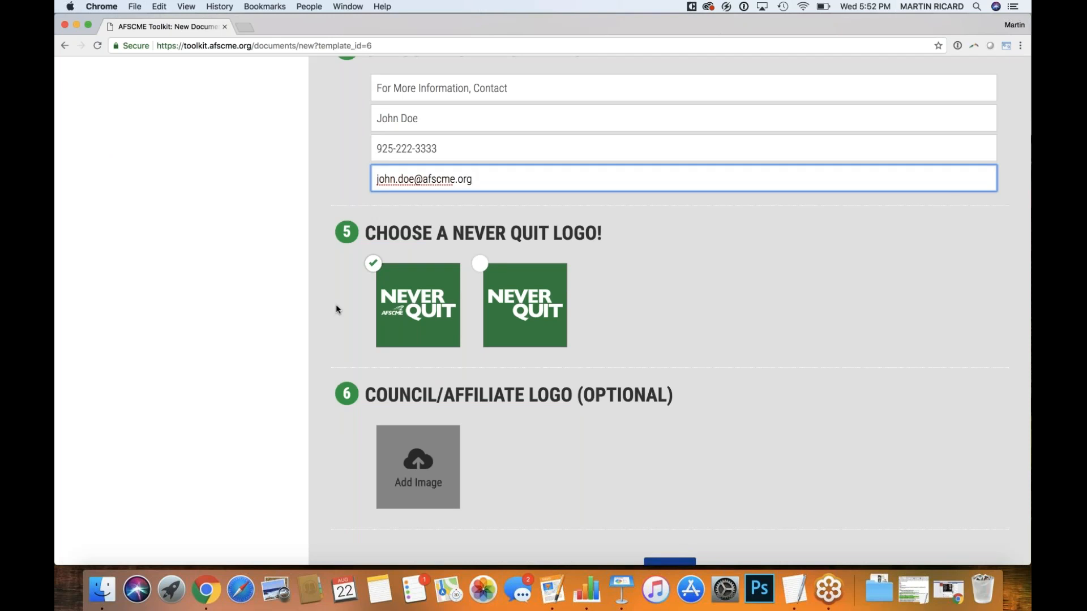
Choose the second Never Quit logo and L2700_TagLogo-White.png as the affiliate logo
{"action": "left_click", "coordinate": [481, 265]}
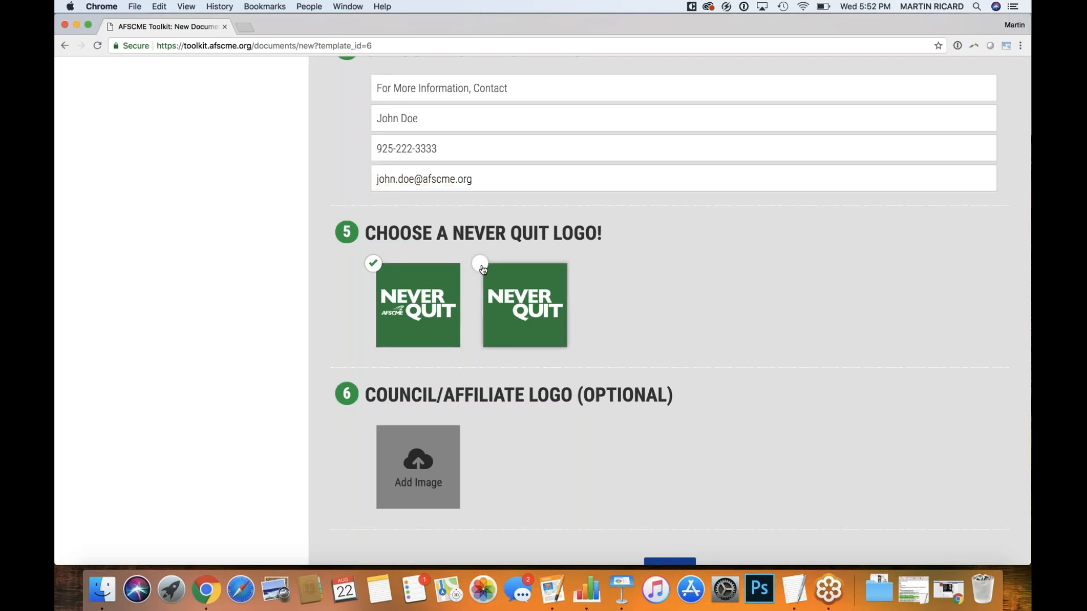
{"action": "scroll", "coordinate": [326, 336], "scroll_direction": "down", "scroll_amount": 2}
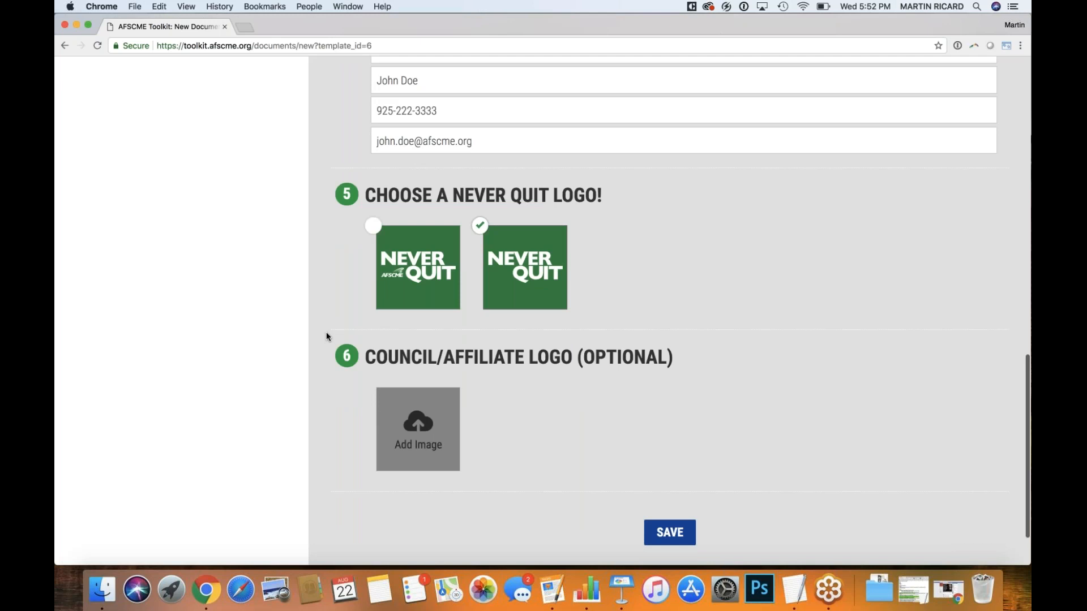
{"action": "scroll", "coordinate": [326, 336], "scroll_direction": "down", "scroll_amount": 1}
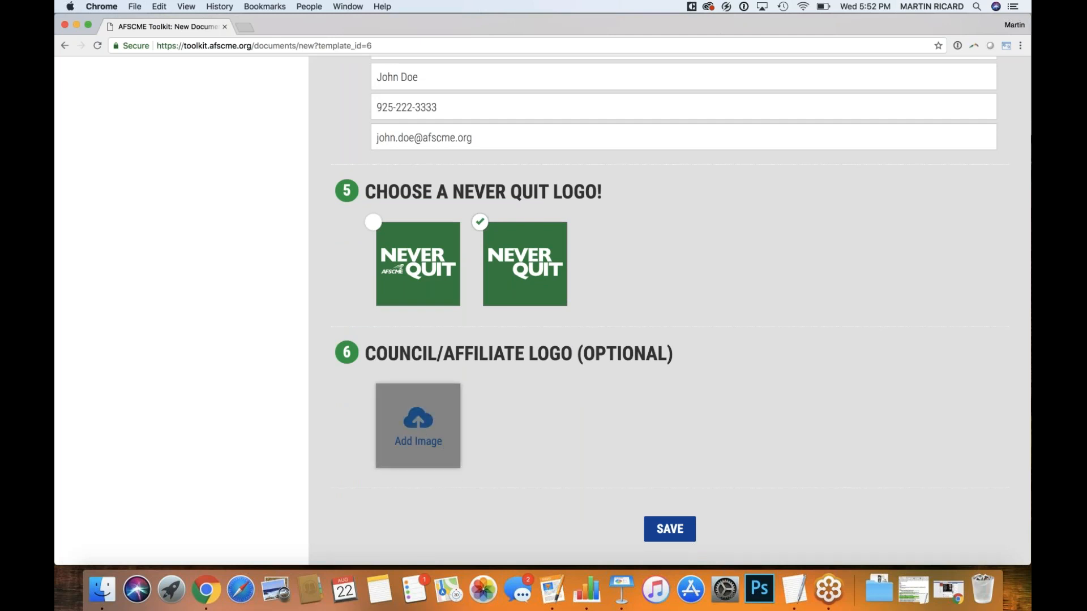
{"action": "left_click", "coordinate": [403, 417]}
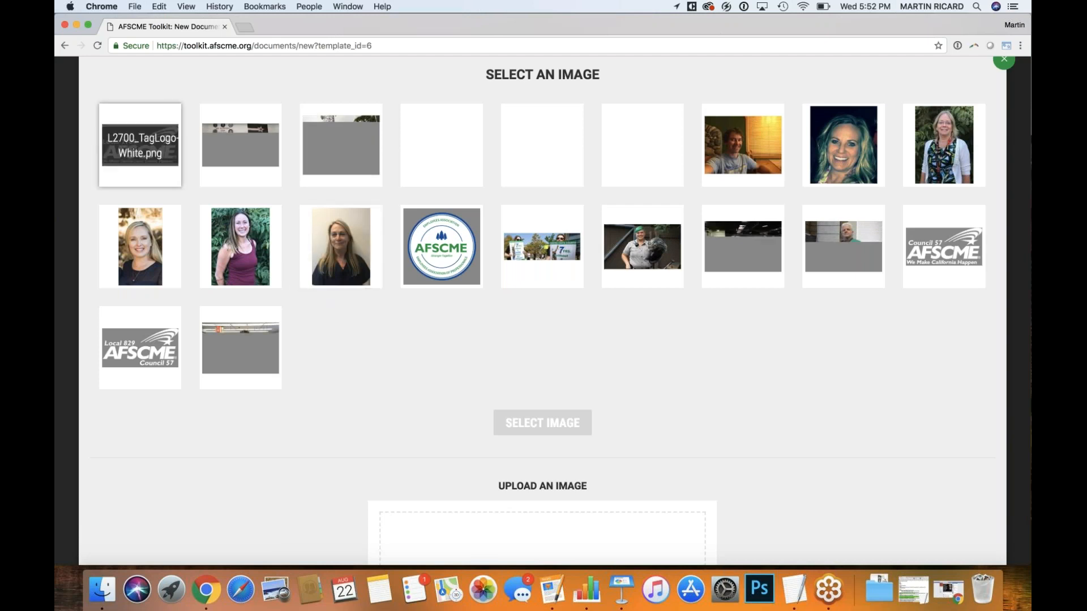
{"action": "left_click", "coordinate": [139, 145]}
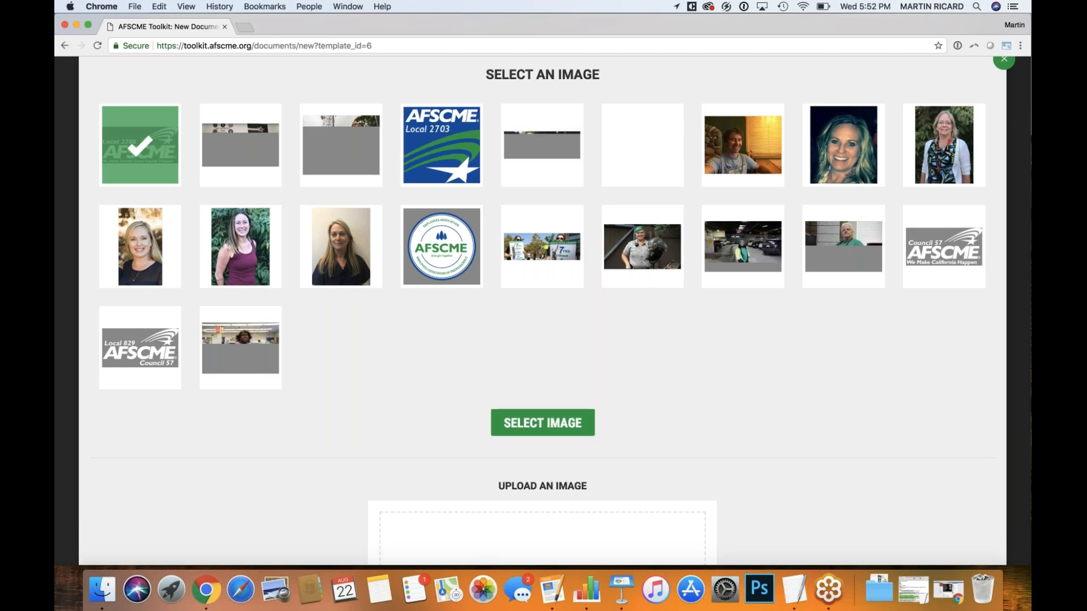
{"action": "left_click", "coordinate": [542, 423]}
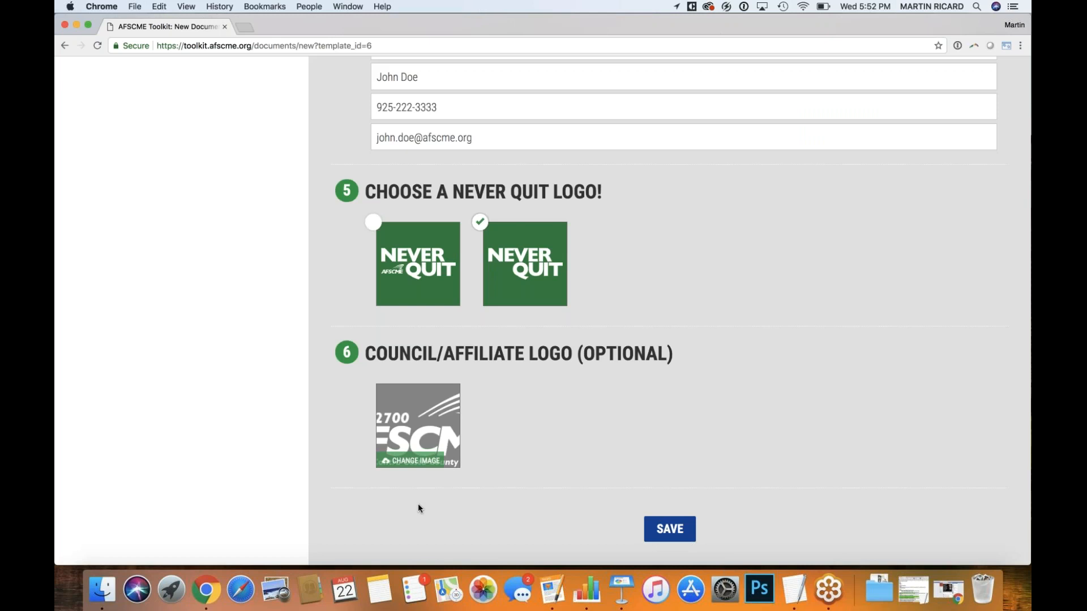
Save the flyer, then reload and scroll through the generated 1599.pdf
{"action": "left_click", "coordinate": [683, 532]}
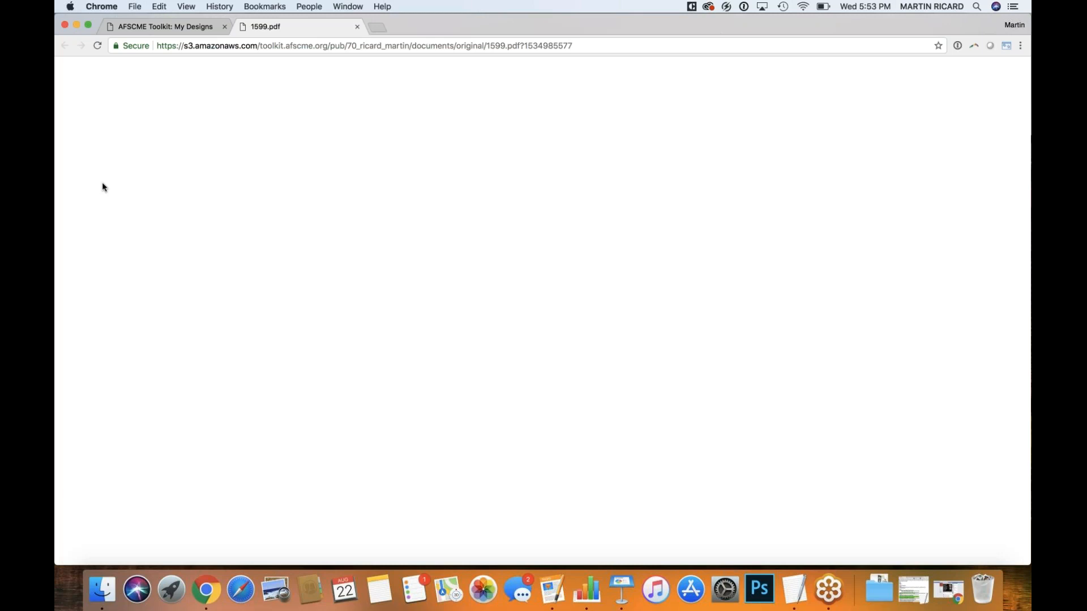
{"action": "left_click", "coordinate": [97, 45]}
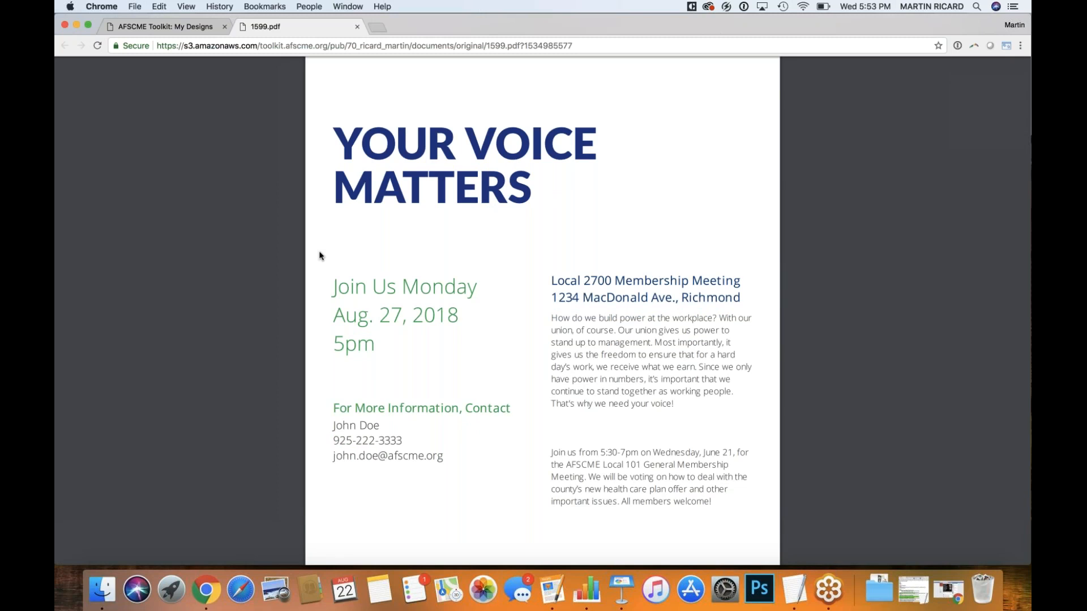
{"action": "scroll", "coordinate": [320, 255], "scroll_direction": "down", "scroll_amount": 3}
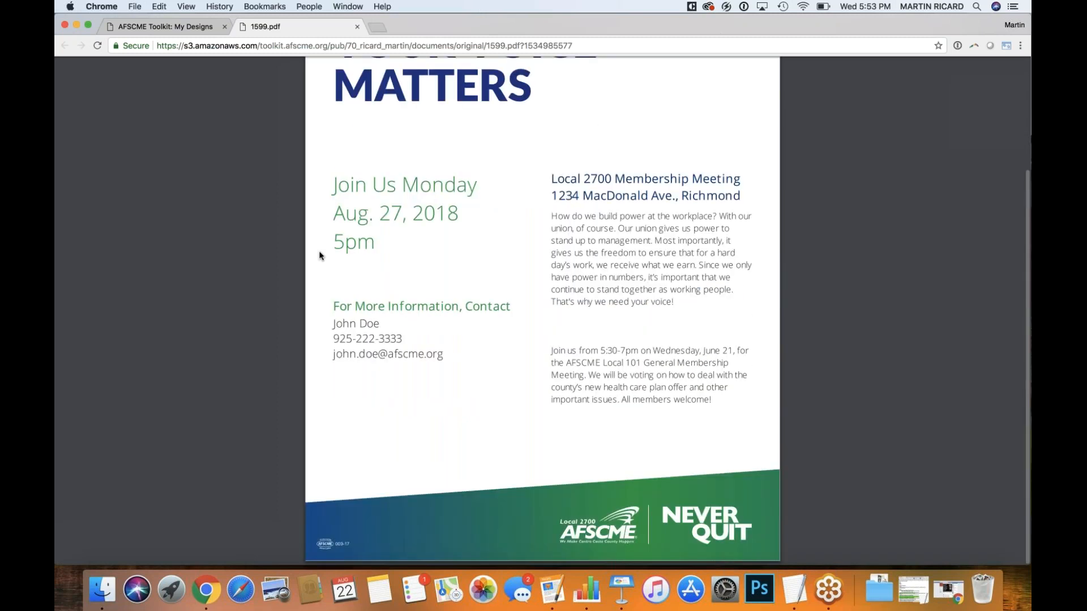
{"action": "scroll", "coordinate": [320, 256], "scroll_direction": "up", "scroll_amount": 2}
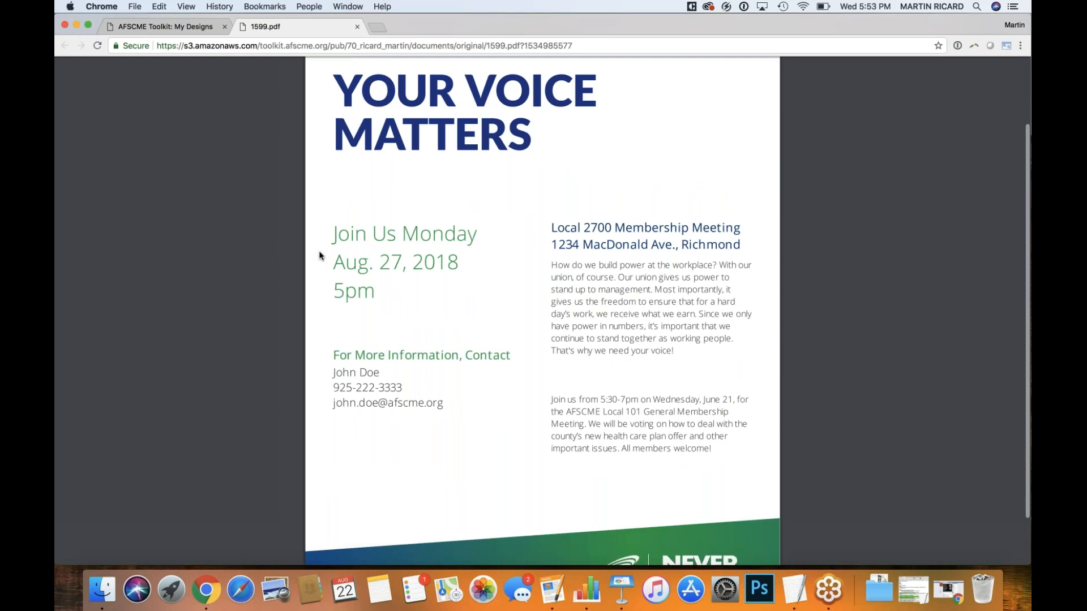
{"action": "scroll", "coordinate": [320, 255], "scroll_direction": "up", "scroll_amount": 3}
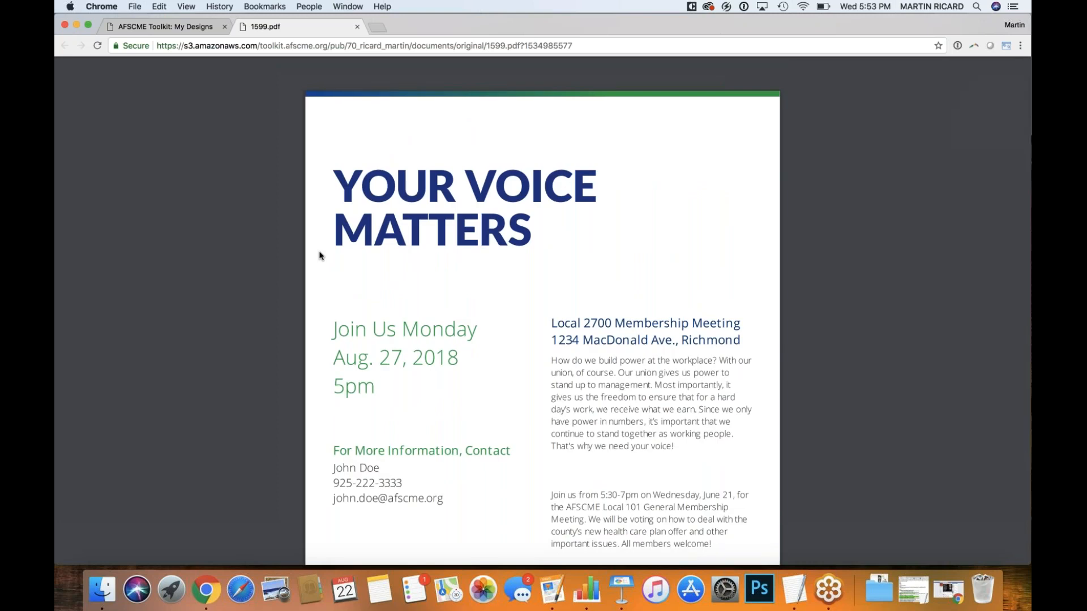
{"action": "scroll", "coordinate": [320, 255], "scroll_direction": "down", "scroll_amount": 2}
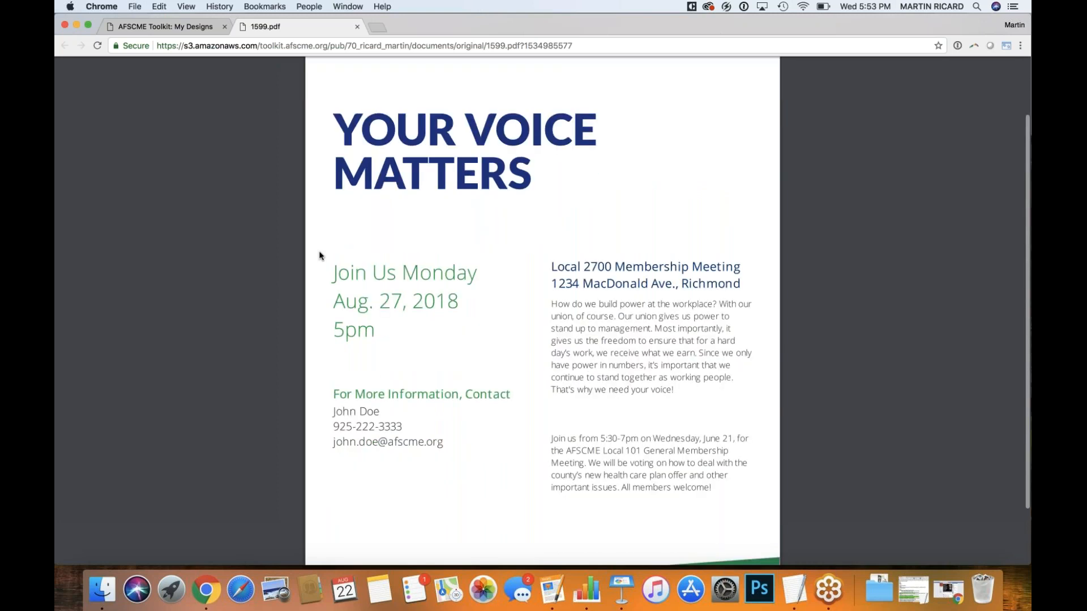
{"action": "scroll", "coordinate": [320, 256], "scroll_direction": "down", "scroll_amount": 3}
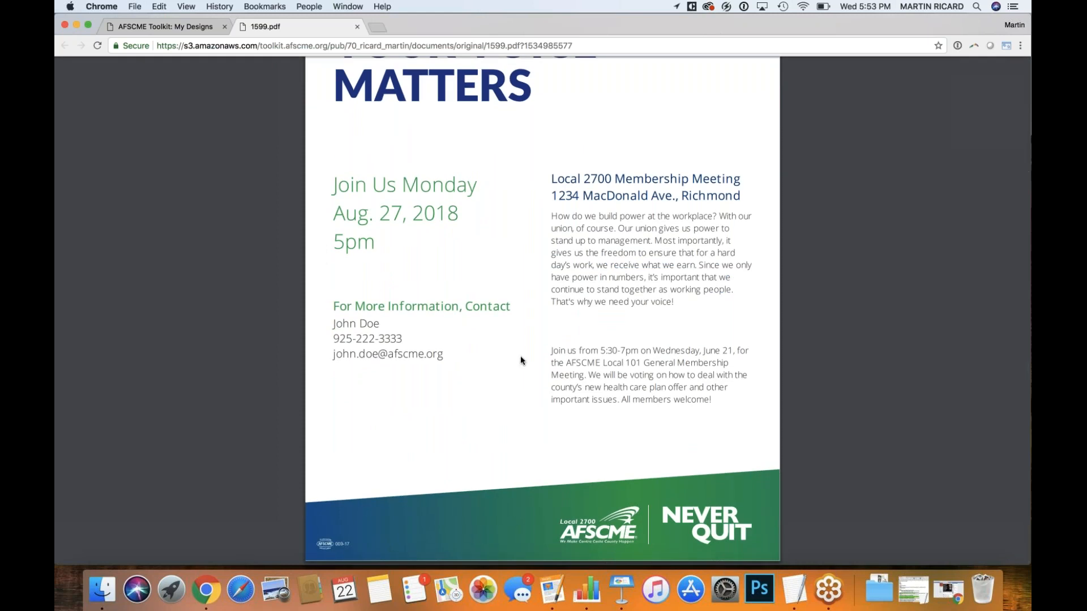
{"action": "scroll", "coordinate": [564, 371], "scroll_direction": "up", "scroll_amount": 5}
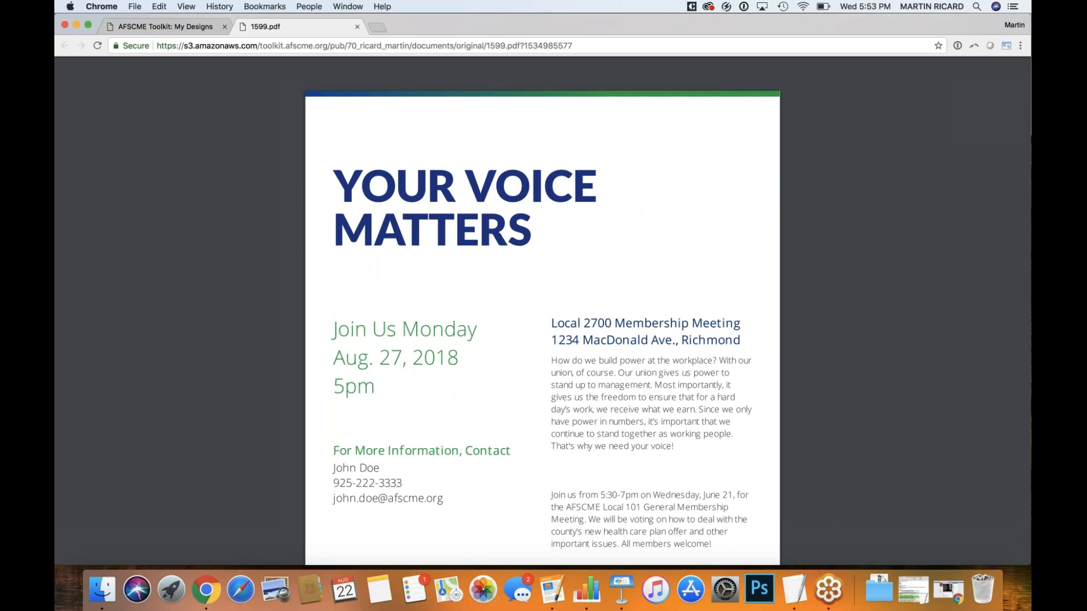
Close the 1599.pdf tab to return to My Designs
{"action": "left_click", "coordinate": [357, 27]}
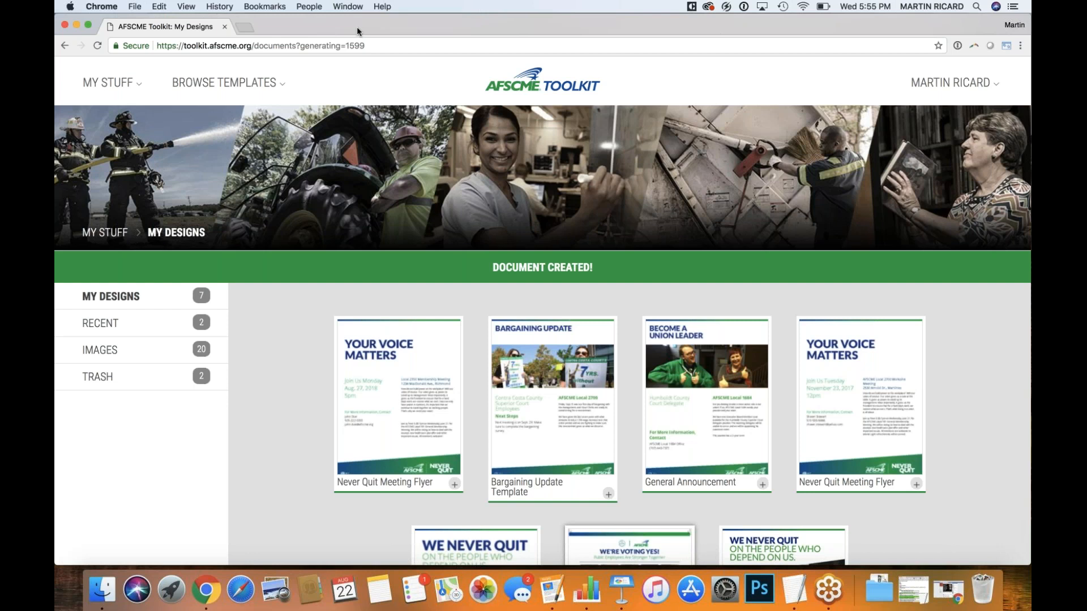
Switch to Keynote and play the slideshow from the DEMONSTRATION slide
{"action": "key", "text": "super+Tab"}
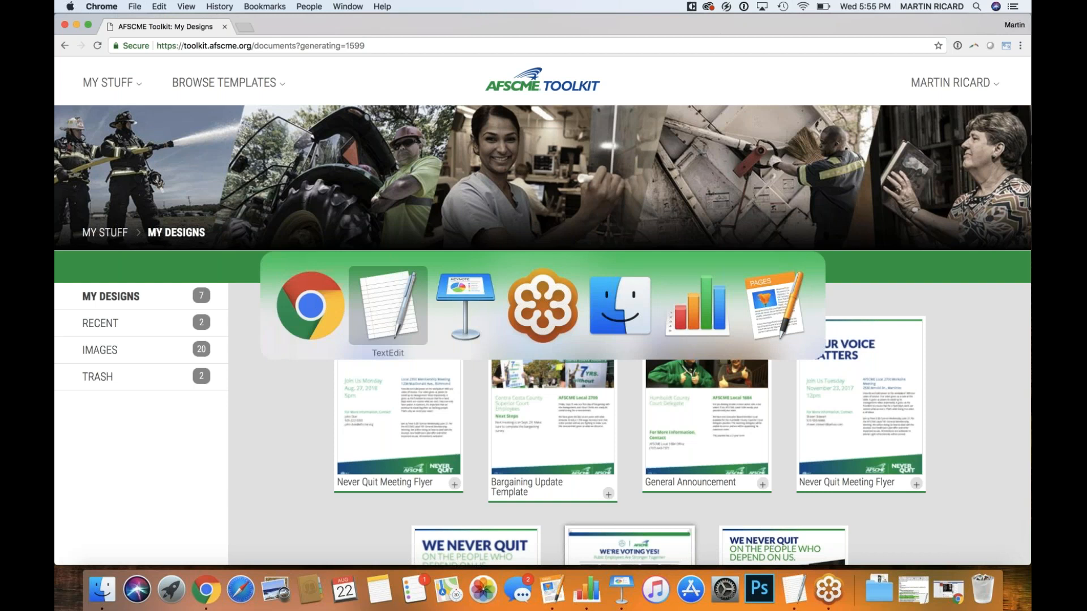
{"action": "key", "text": "super+Tab"}
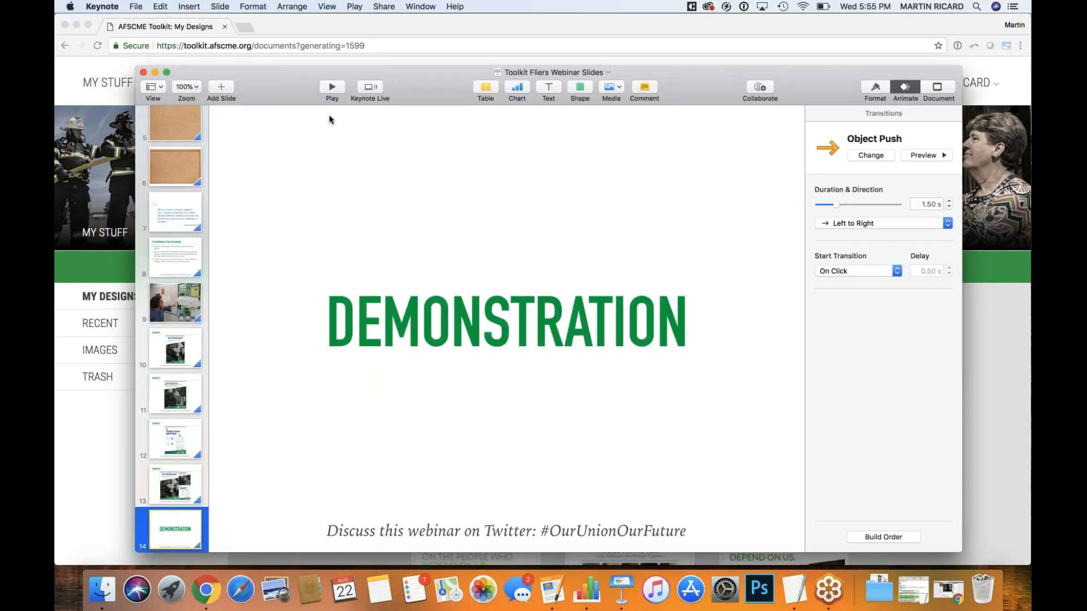
{"action": "left_click", "coordinate": [330, 88]}
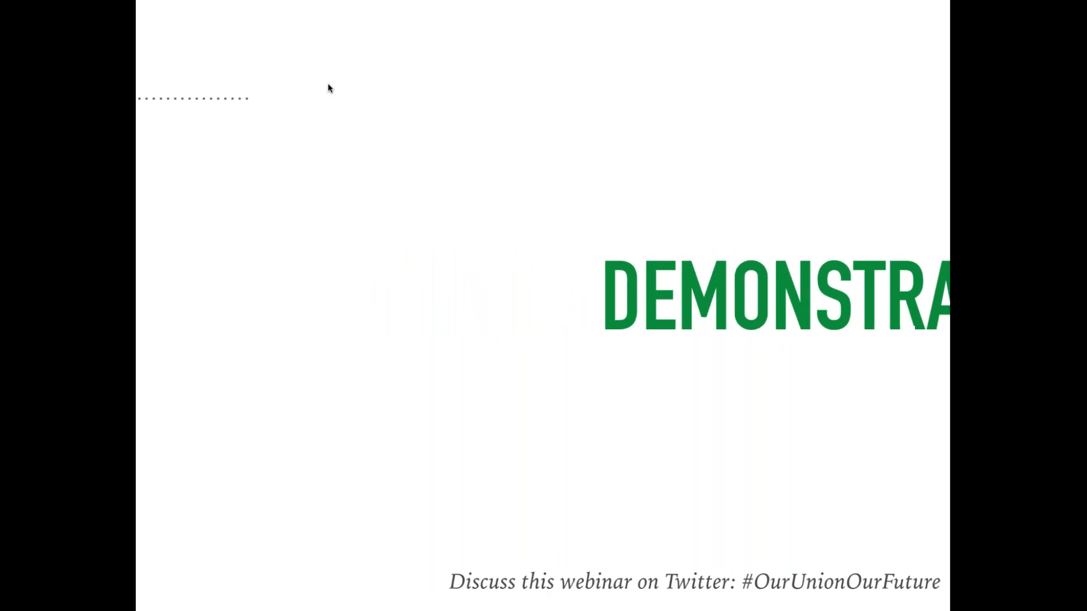